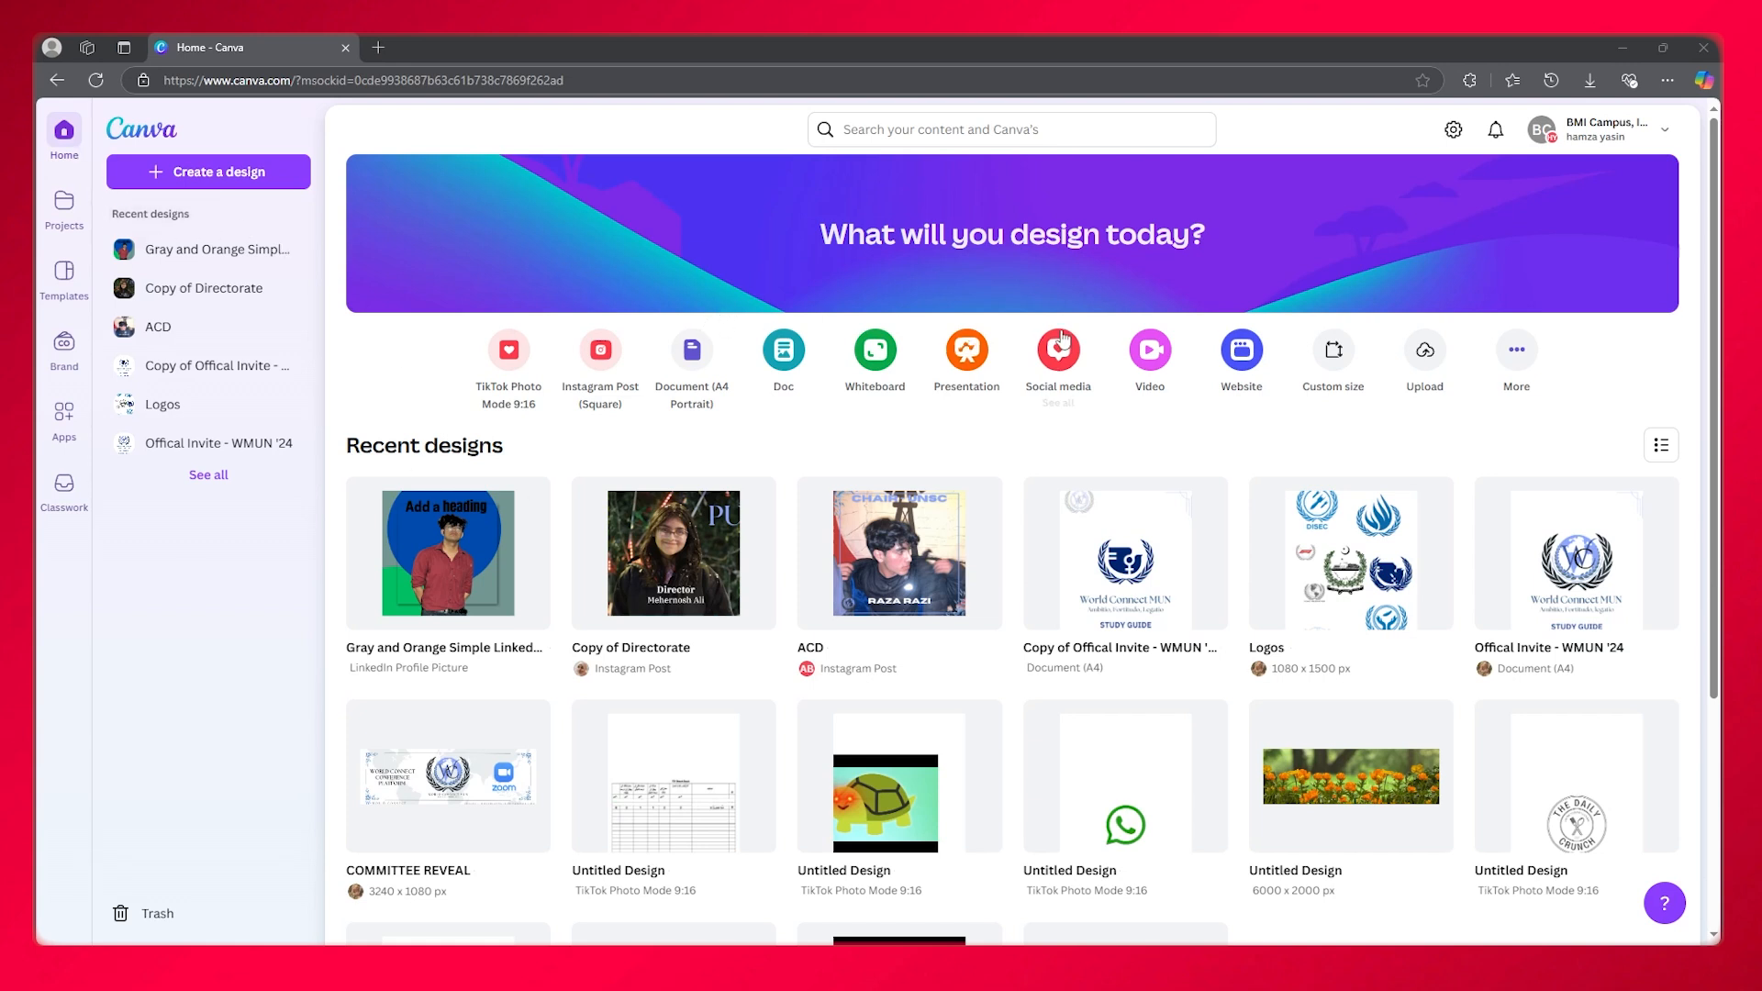
Find the YouTube thumbnail templates and create a blank YouTube Thumbnail design
{"action": "left_click", "coordinate": [980, 126]}
{"action": "type", "text": "youtube rt"}
{"action": "key", "text": "BackSpace"}
{"action": "key", "text": "BackSpace"}
{"action": "key", "text": "BackSpace"}
{"action": "type", "text": "thu"}
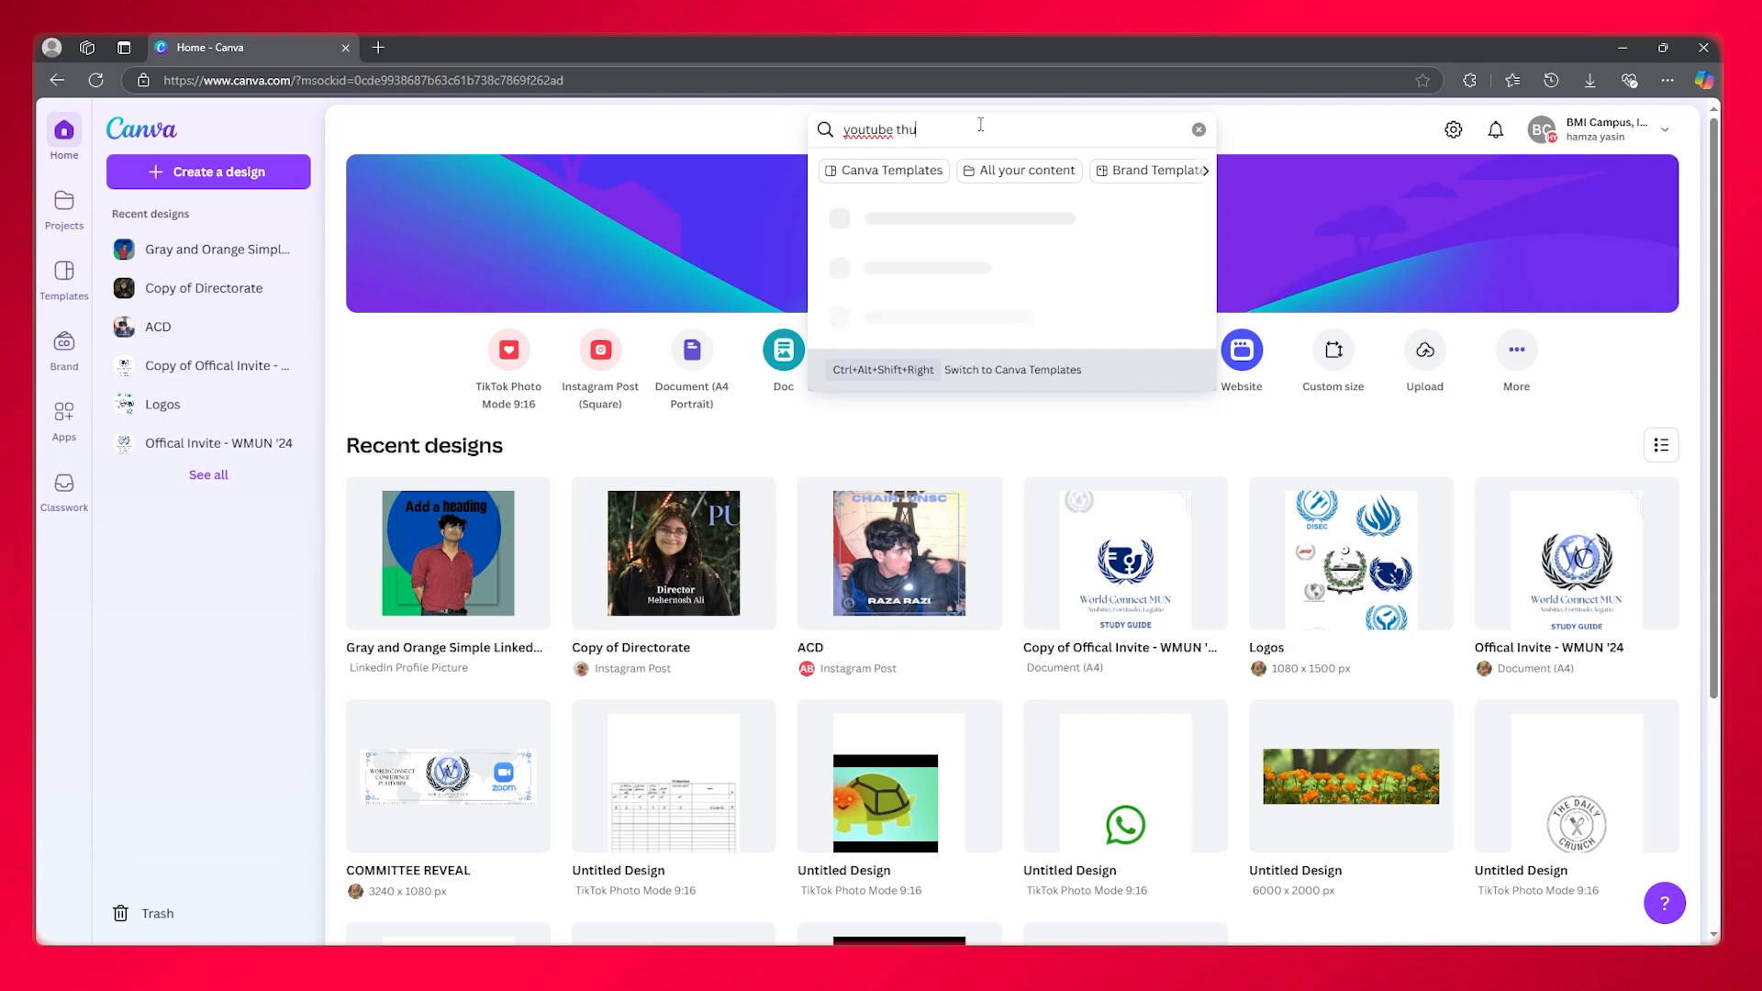
{"action": "left_click", "coordinate": [996, 366]}
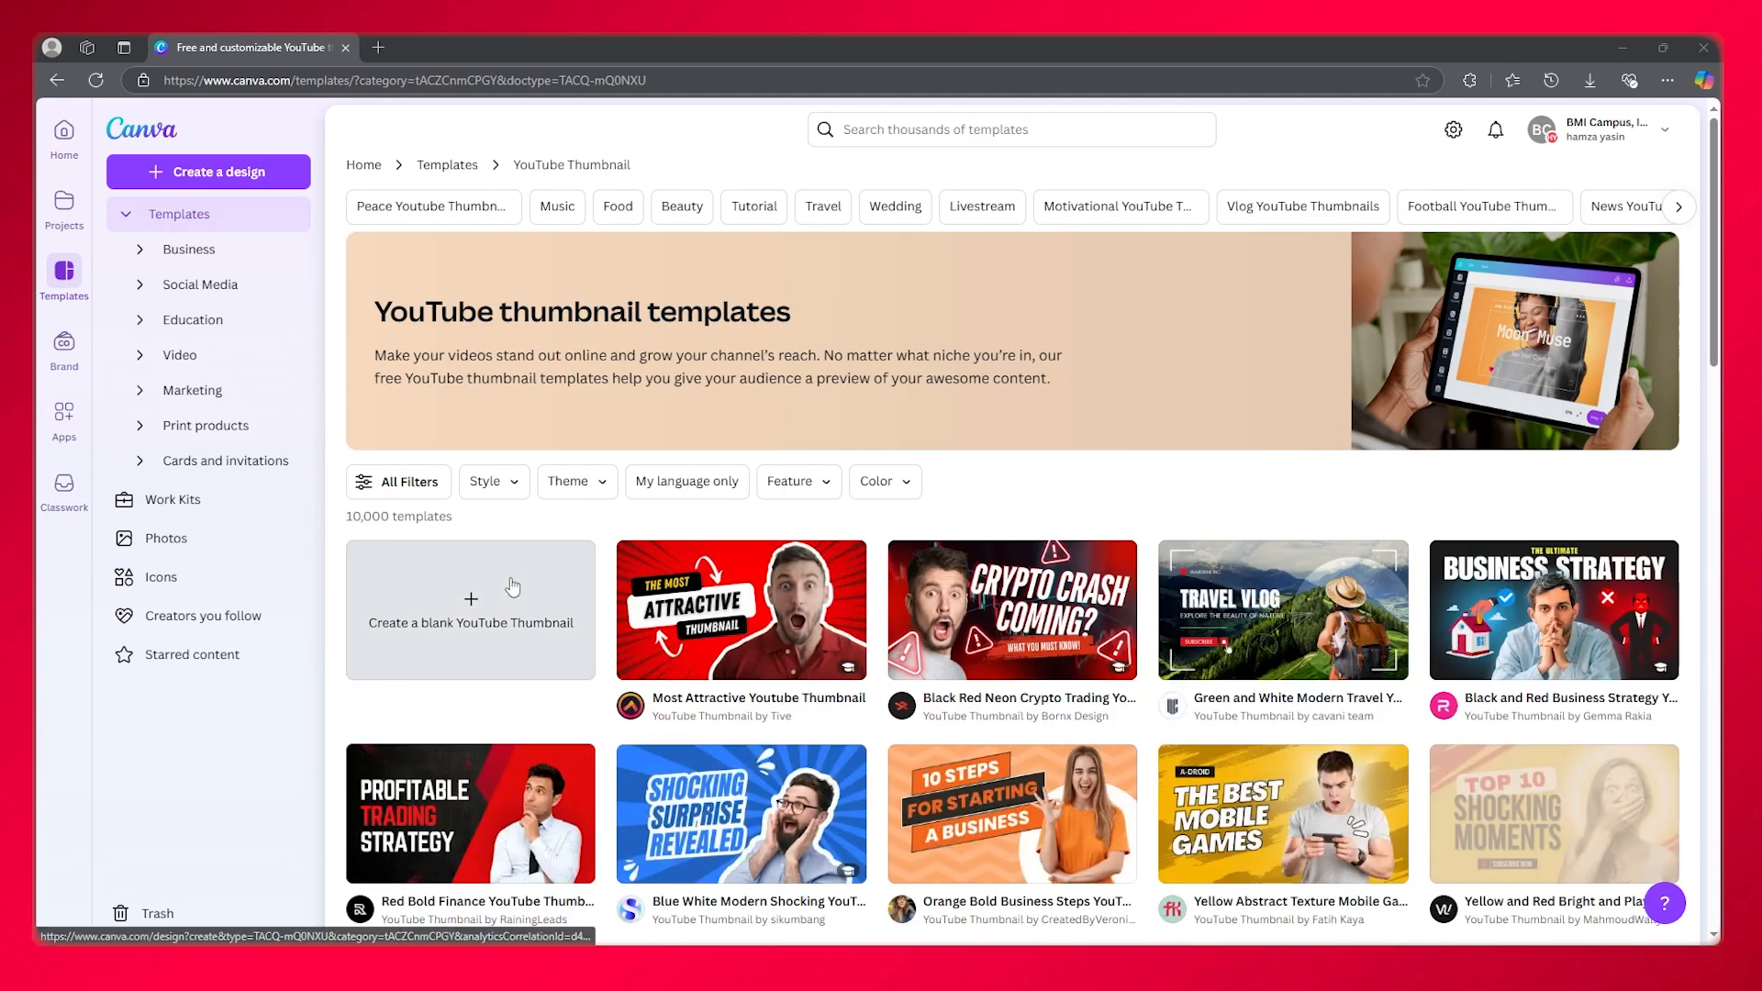
{"action": "left_click", "coordinate": [514, 585]}
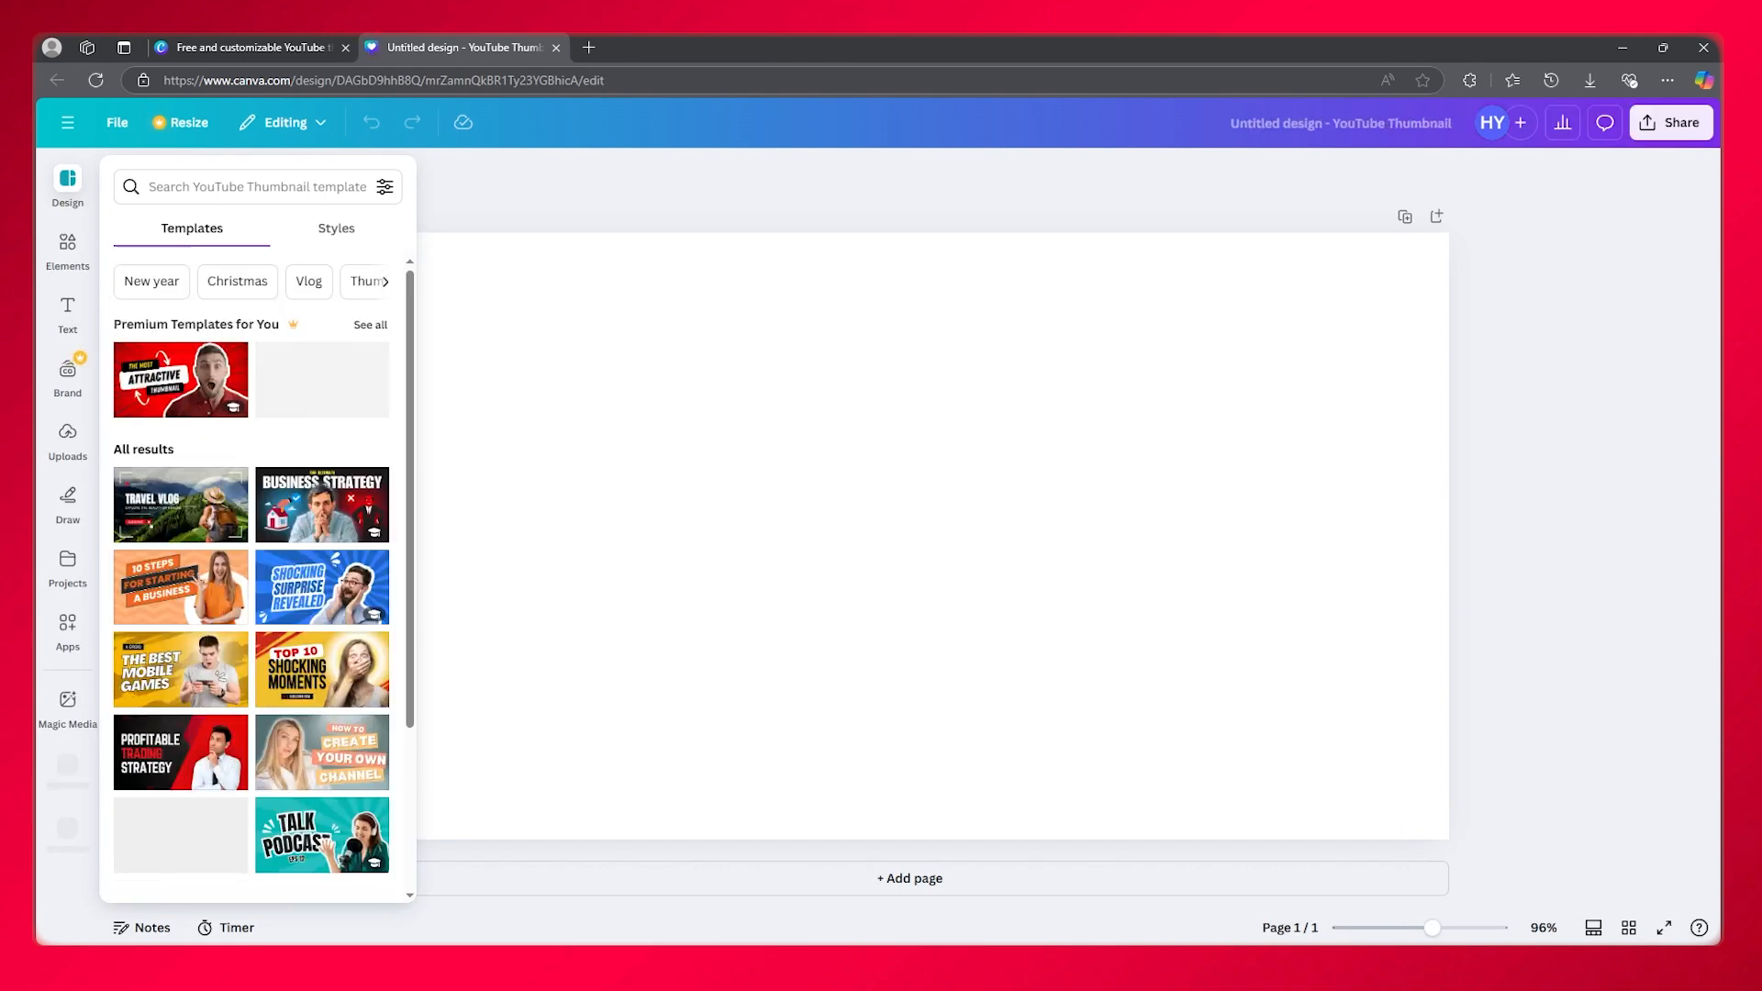
{"action": "left_click", "coordinate": [767, 507]}
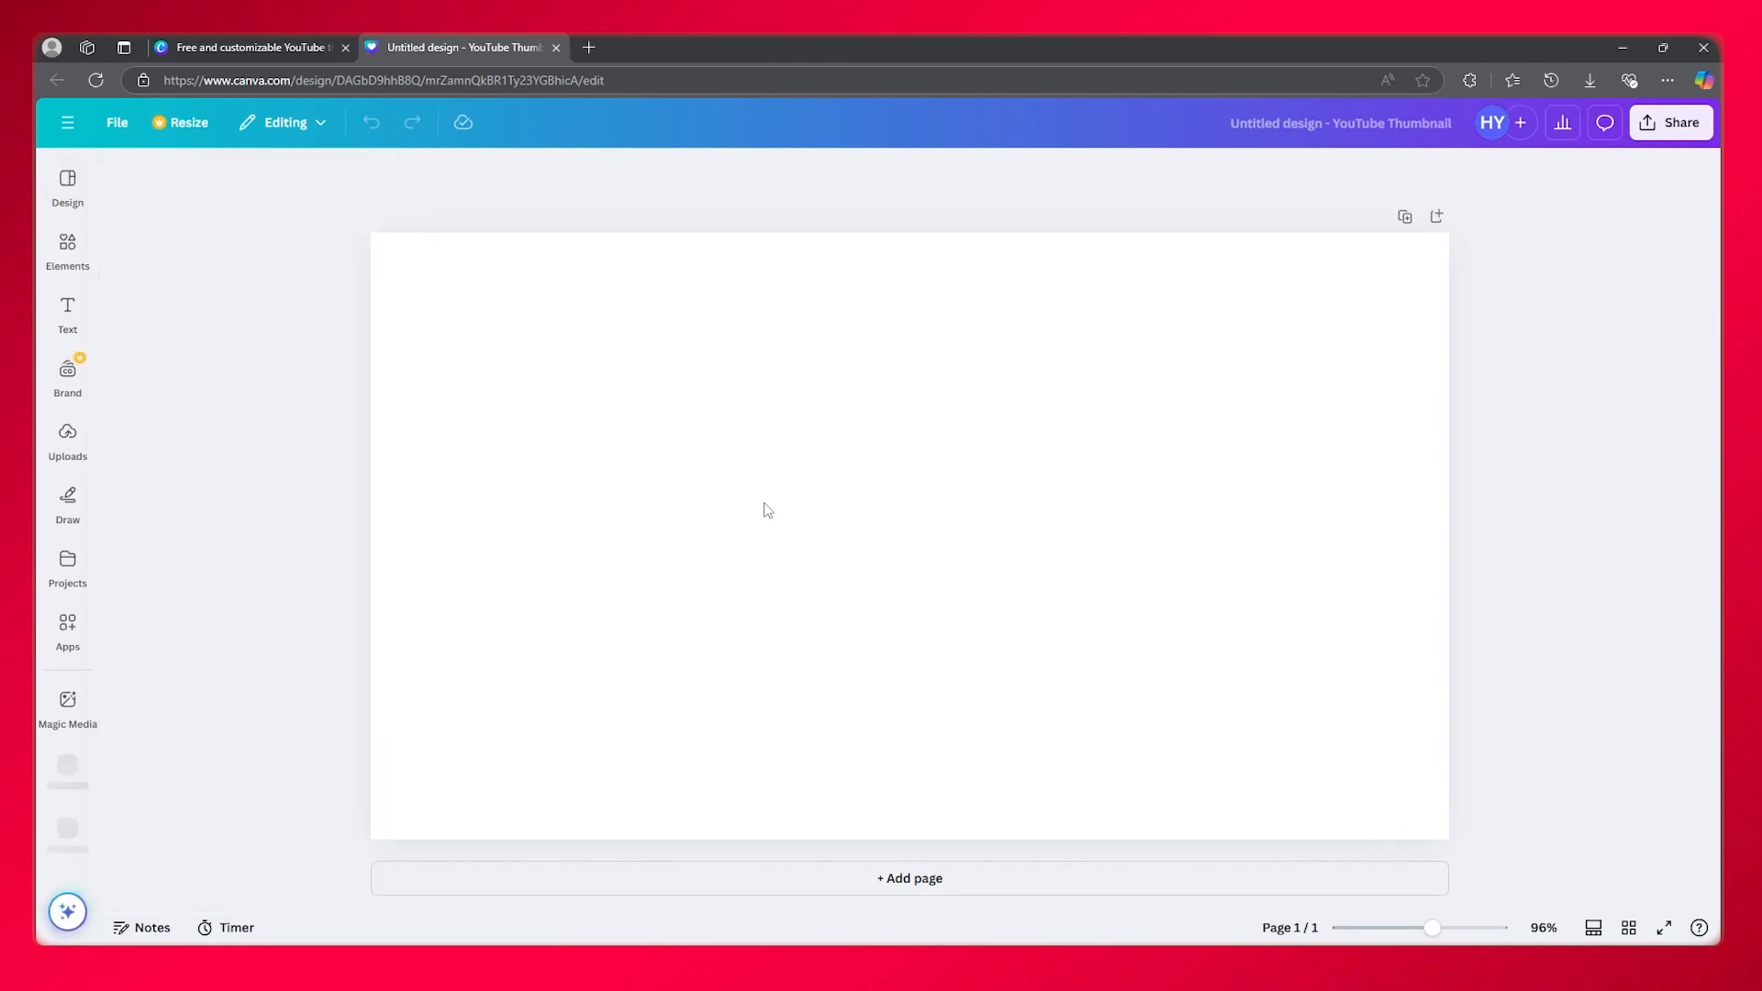
Add a rectangle shape and enlarge it to fill the page except for a narrow white margin all around
{"action": "left_click", "coordinate": [68, 246]}
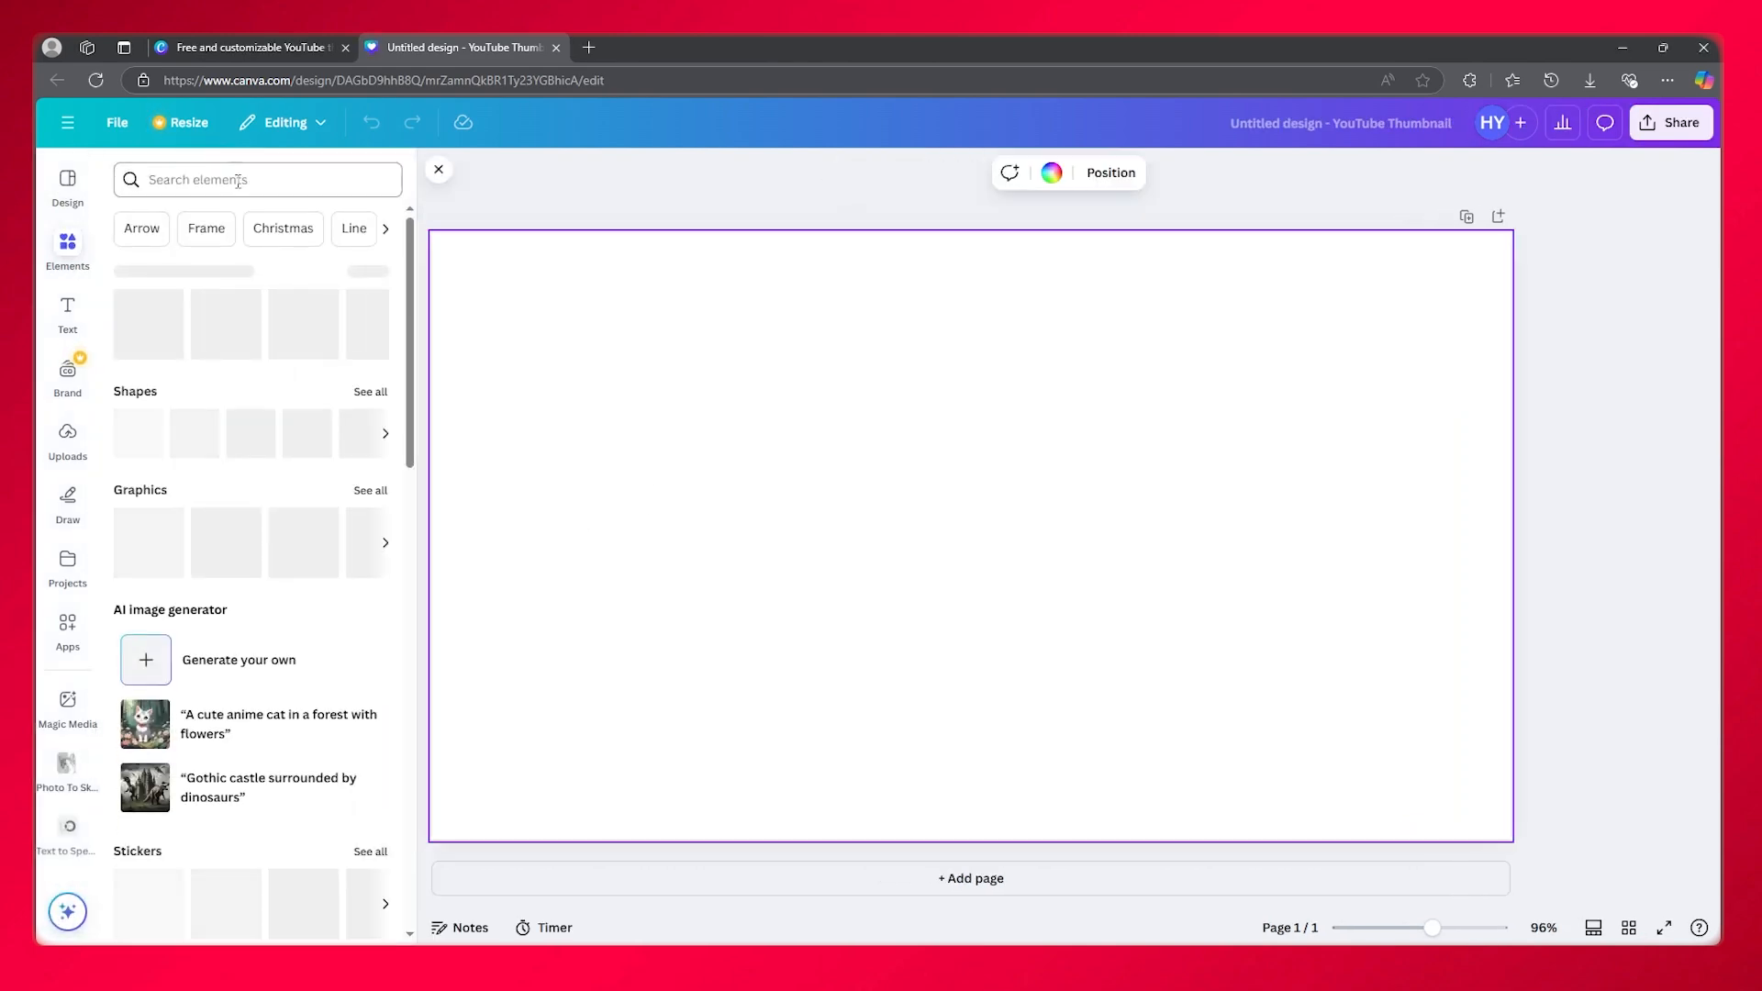
{"action": "left_click", "coordinate": [287, 172]}
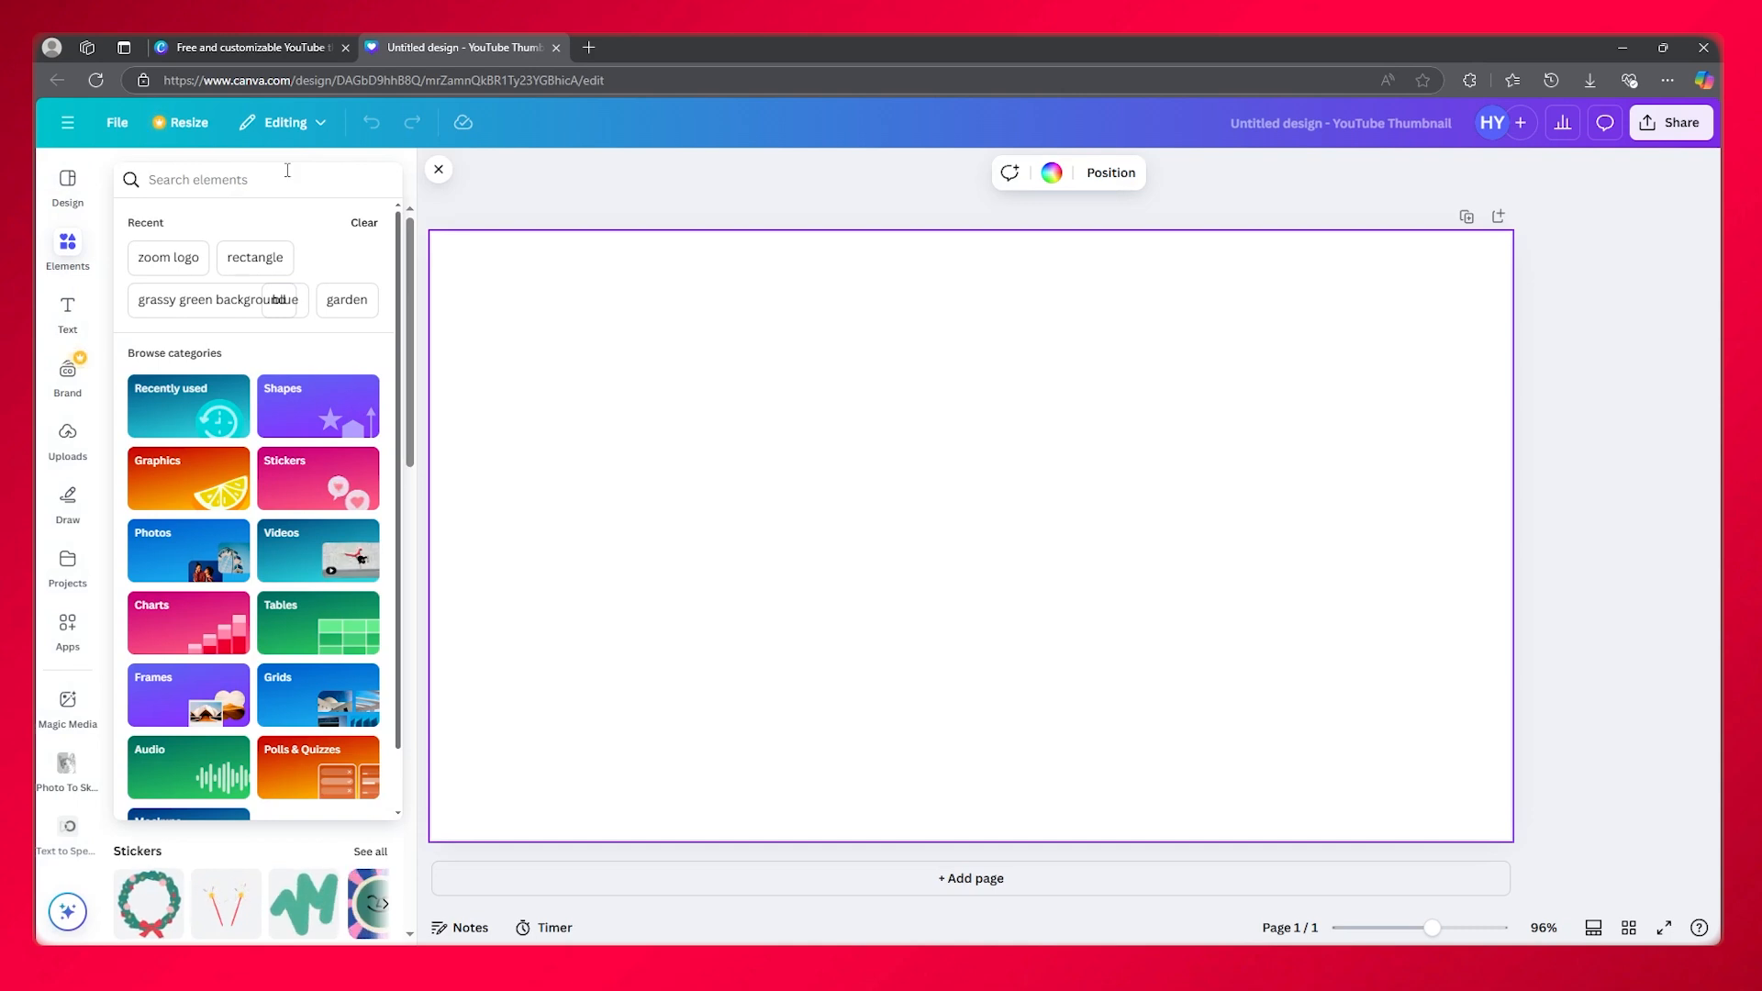
{"action": "type", "text": "squ"}
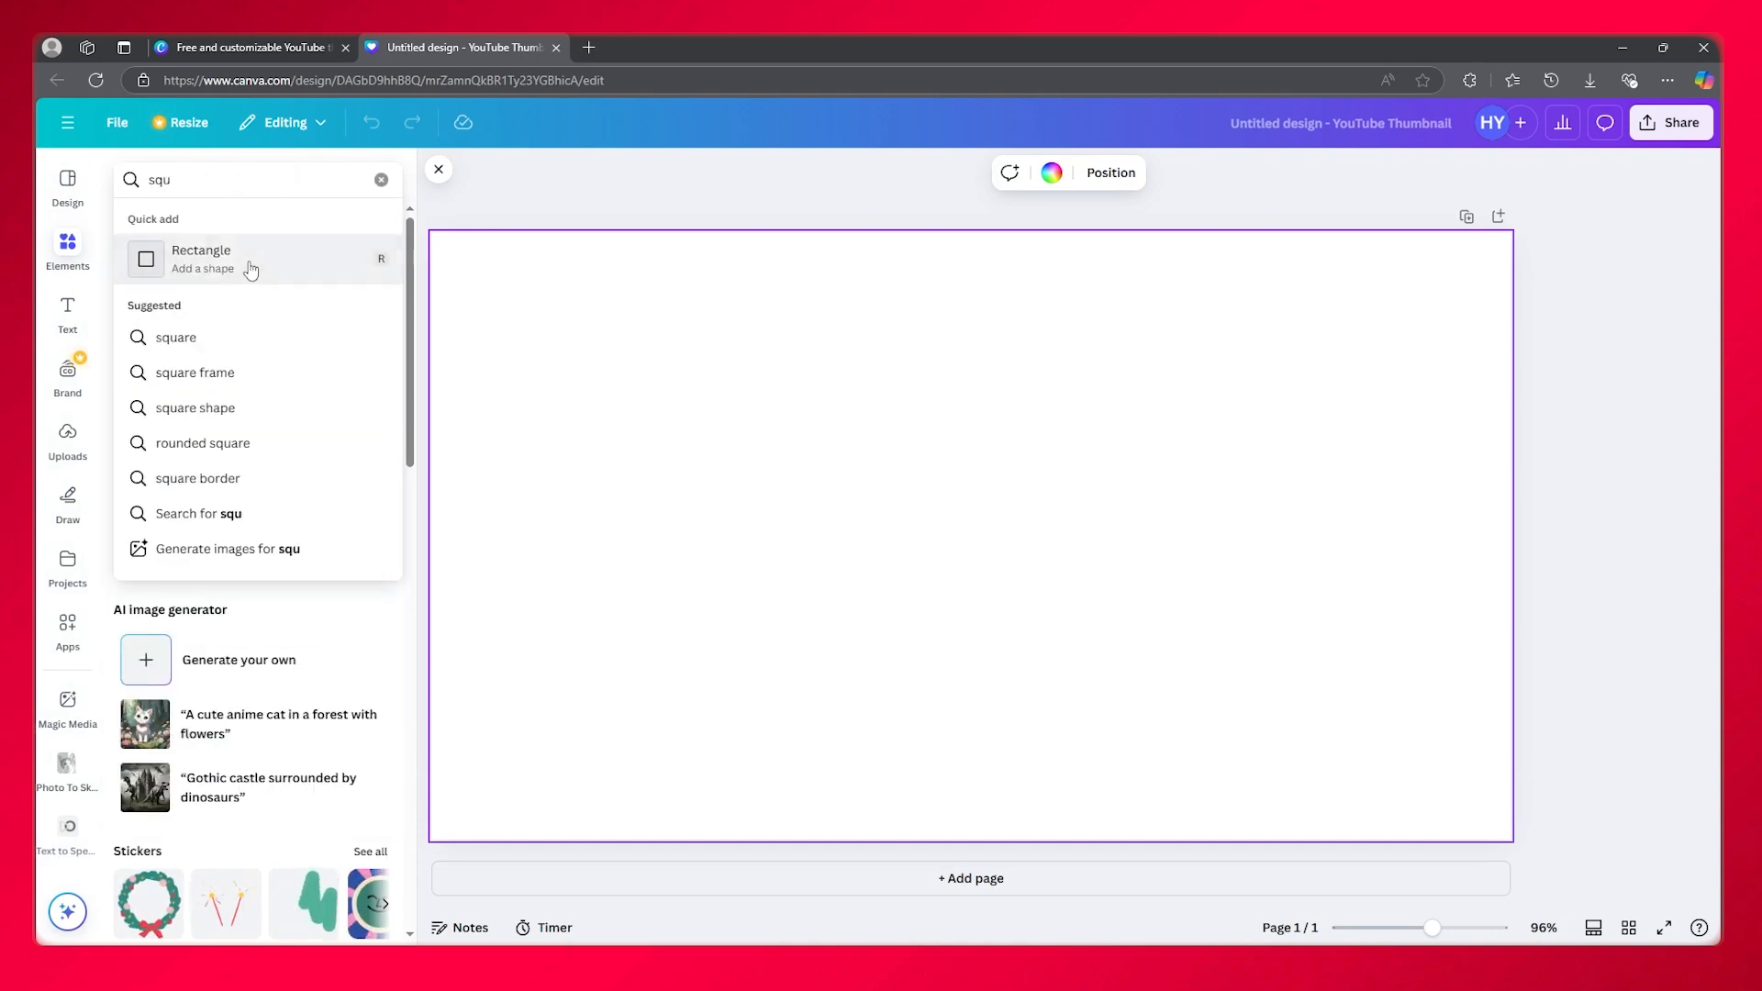
{"action": "left_click", "coordinate": [244, 267]}
{"action": "left_click_drag", "start_coordinate": [878, 444], "coordinate": [453, 260]}
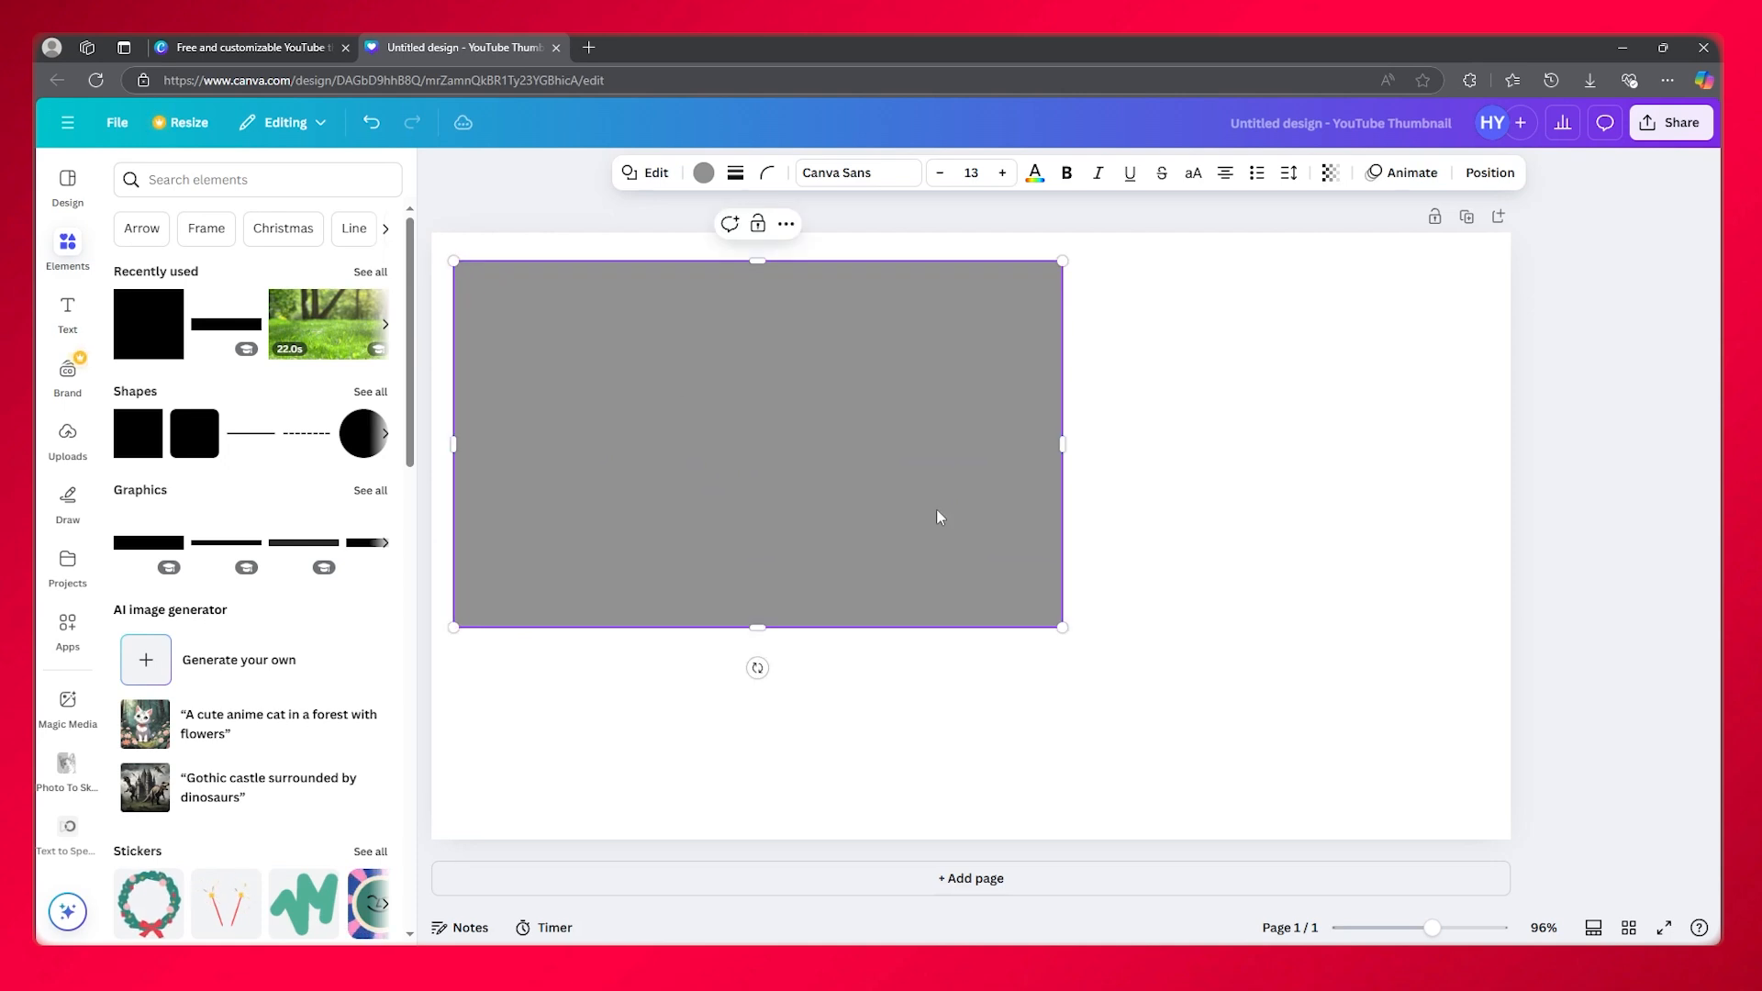
{"action": "left_click_drag", "start_coordinate": [1064, 630], "coordinate": [1490, 823]}
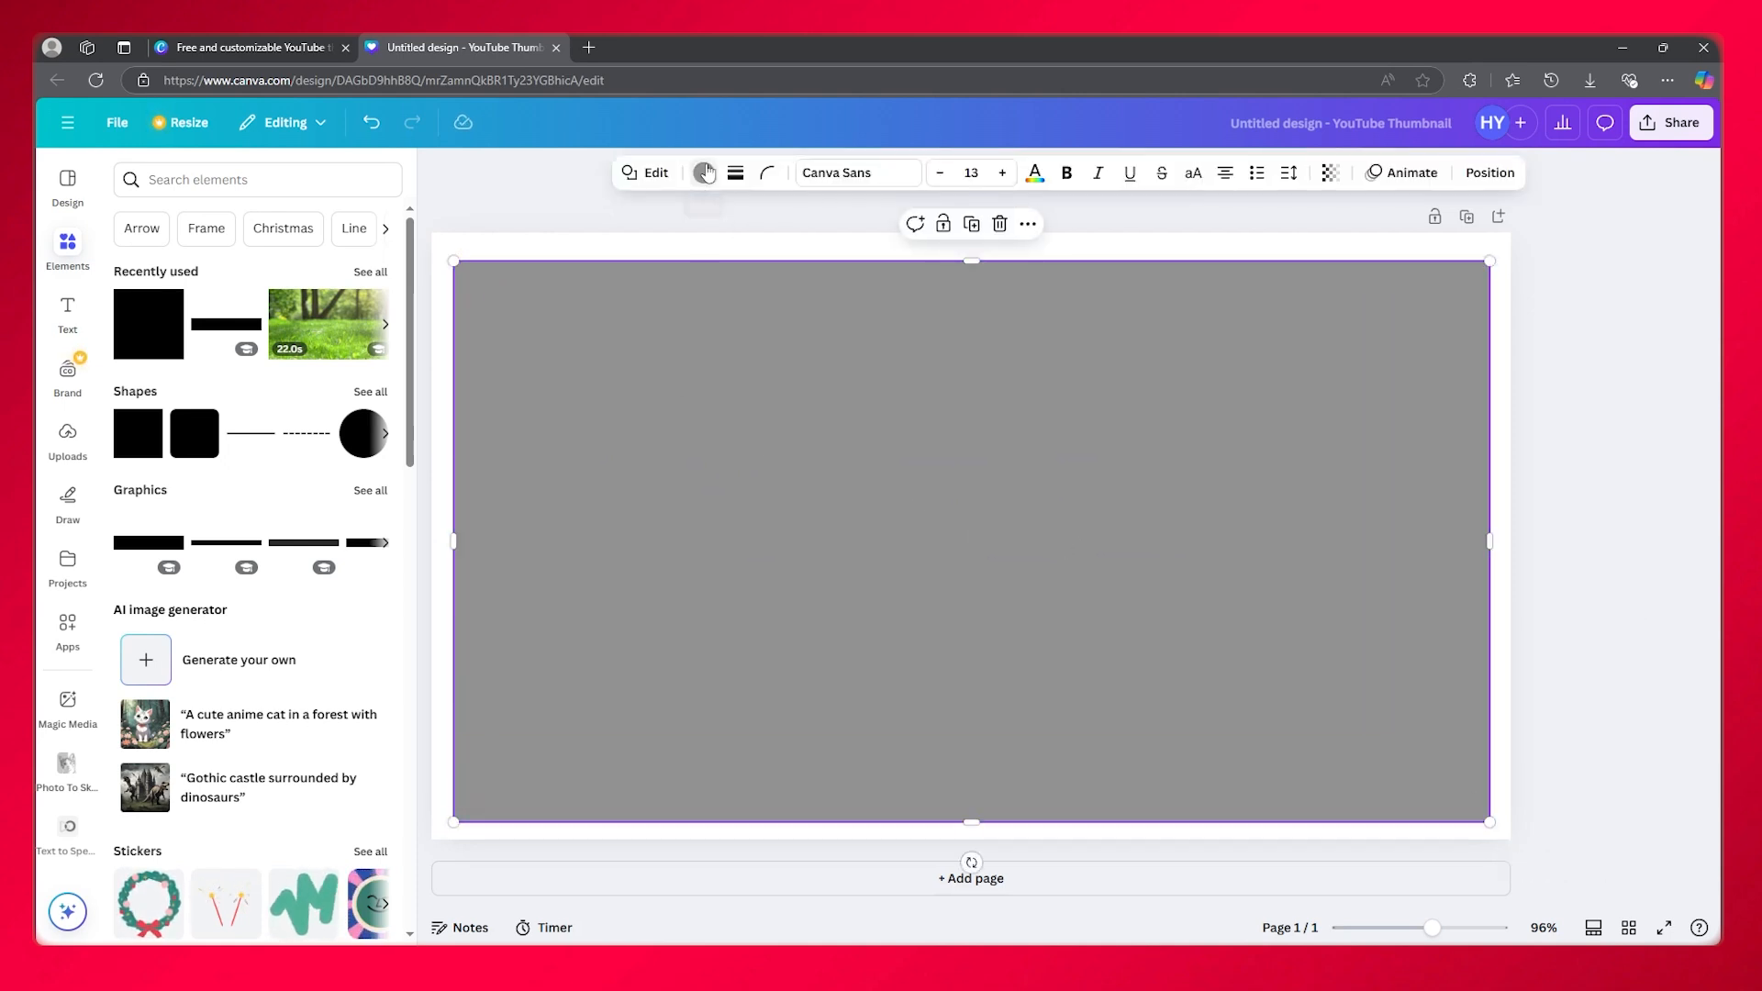
Fill the large rectangle with black and deselect it
{"action": "left_click", "coordinate": [703, 173]}
{"action": "left_click", "coordinate": [234, 314]}
{"action": "left_click", "coordinate": [470, 200]}
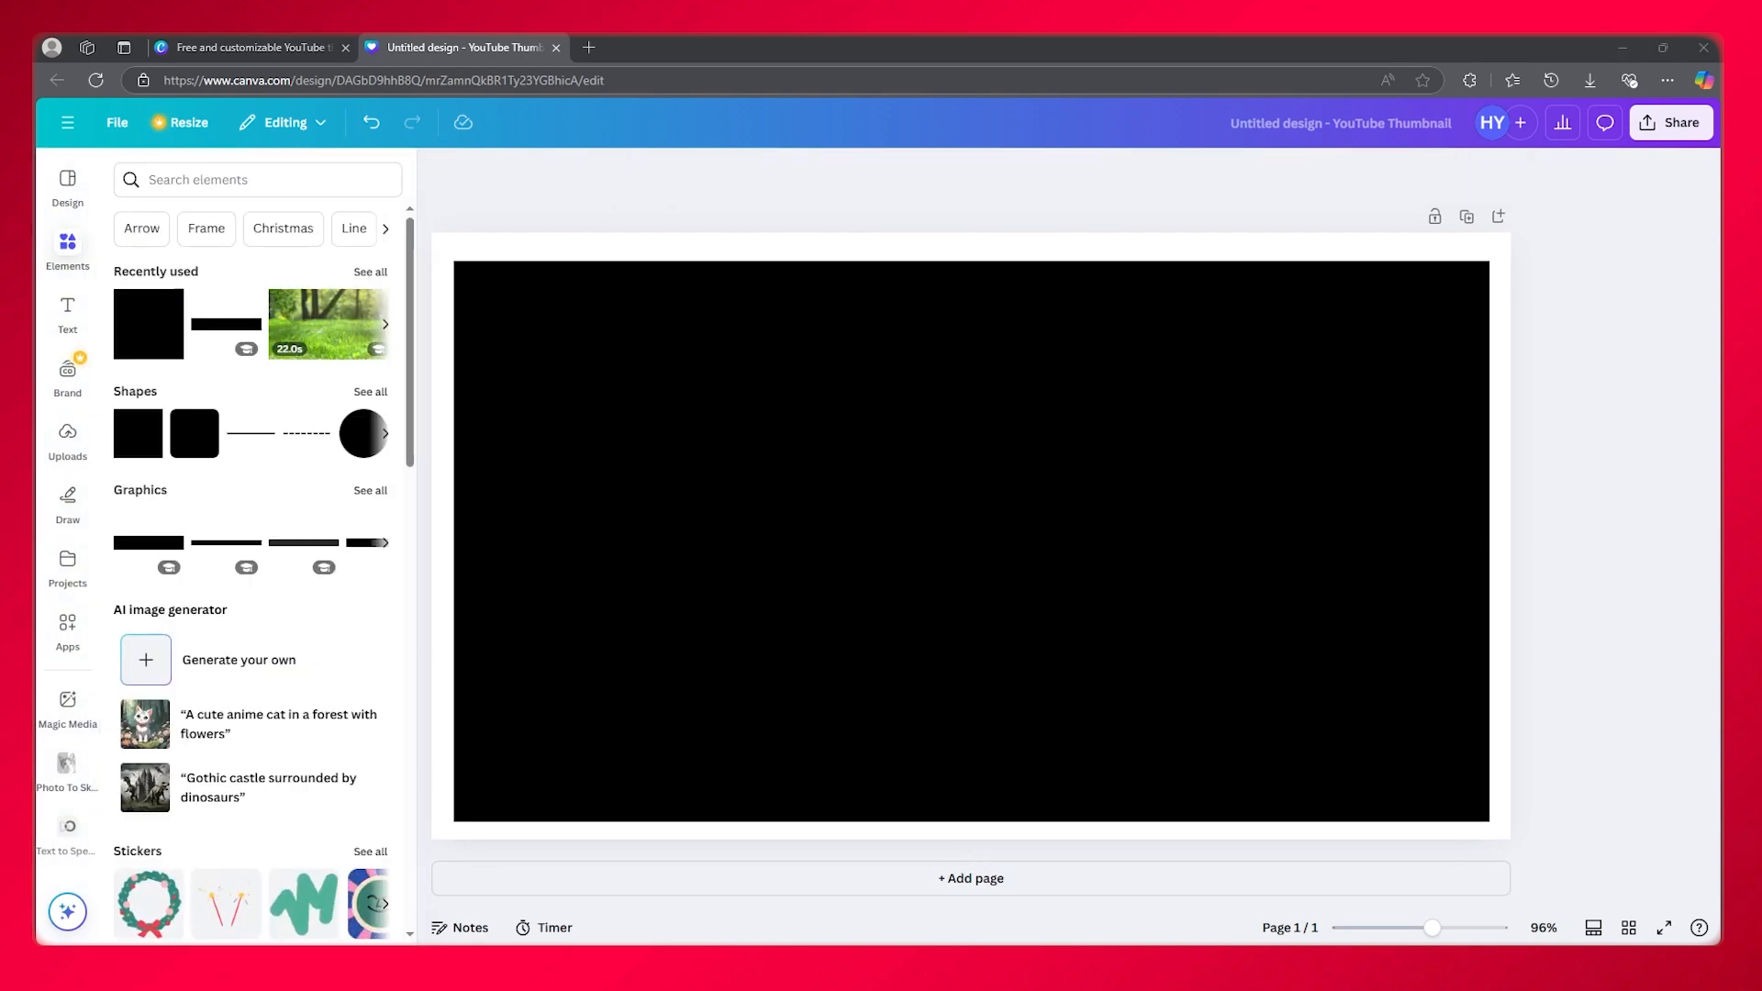
Insert the Bully cover image from the uploaded images onto the black rectangle
{"action": "left_click", "coordinate": [67, 438]}
{"action": "scroll", "coordinate": [311, 618], "scroll_direction": "down", "scroll_amount": 5}
{"action": "scroll", "coordinate": [308, 624], "scroll_direction": "down", "scroll_amount": 5}
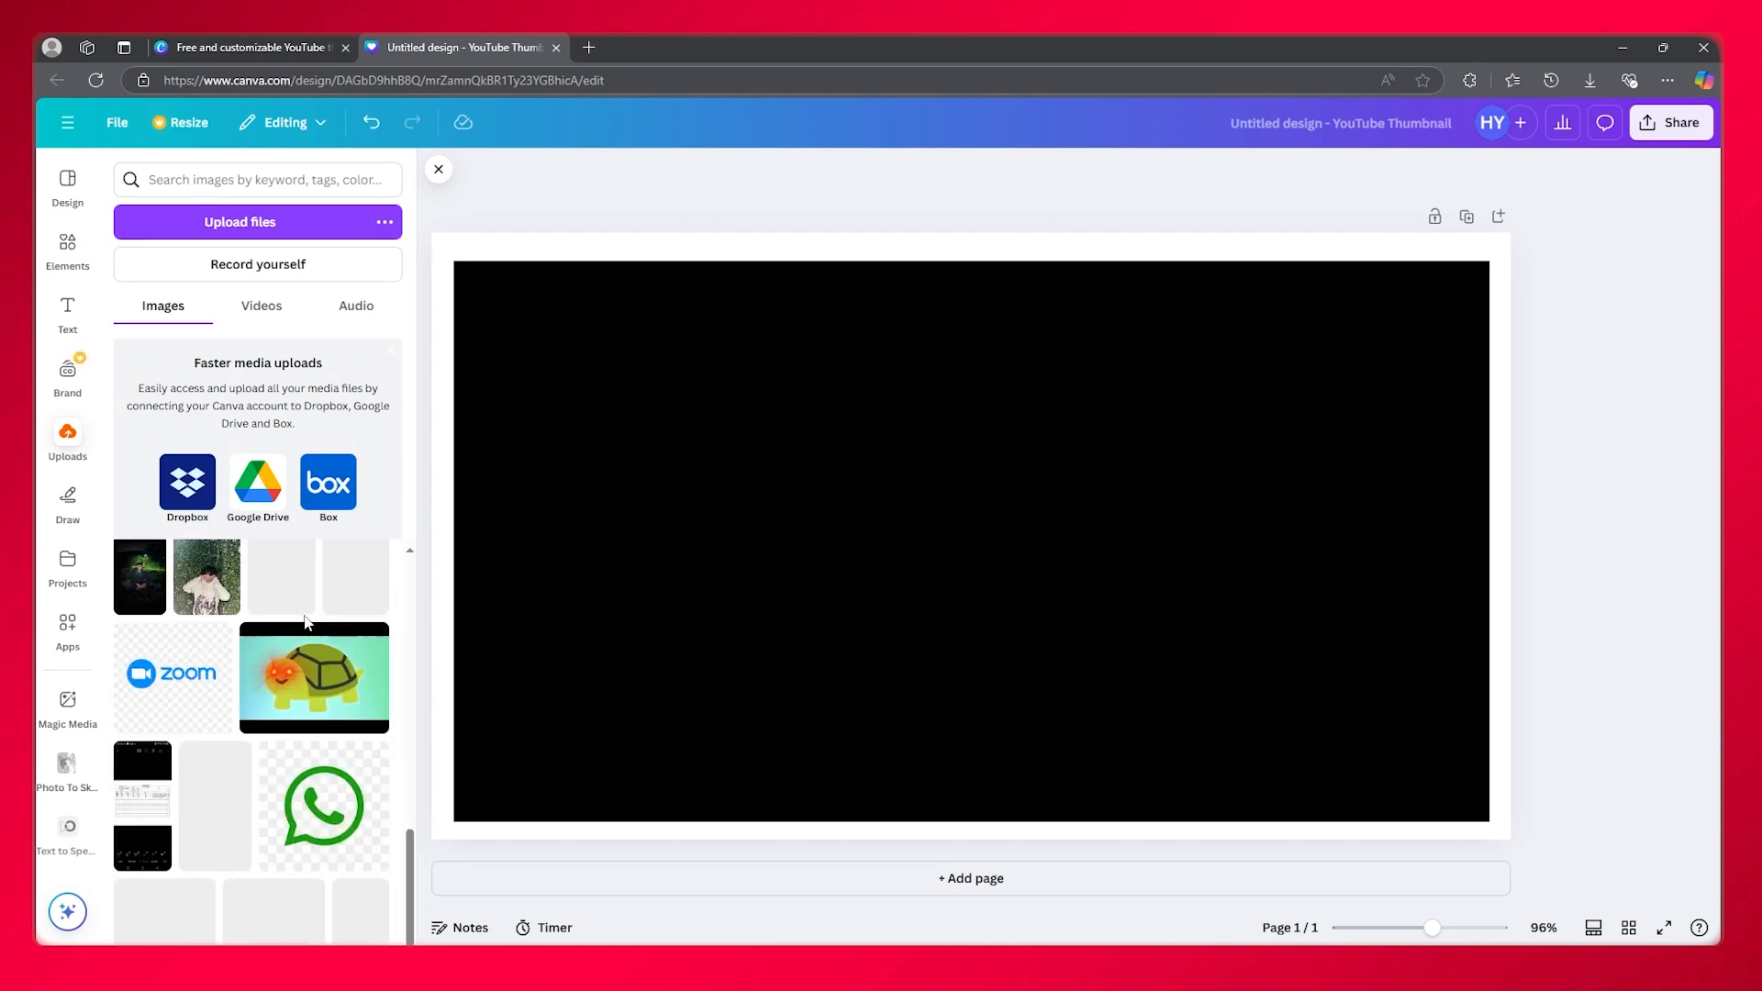
{"action": "scroll", "coordinate": [253, 633], "scroll_direction": "down", "scroll_amount": 3}
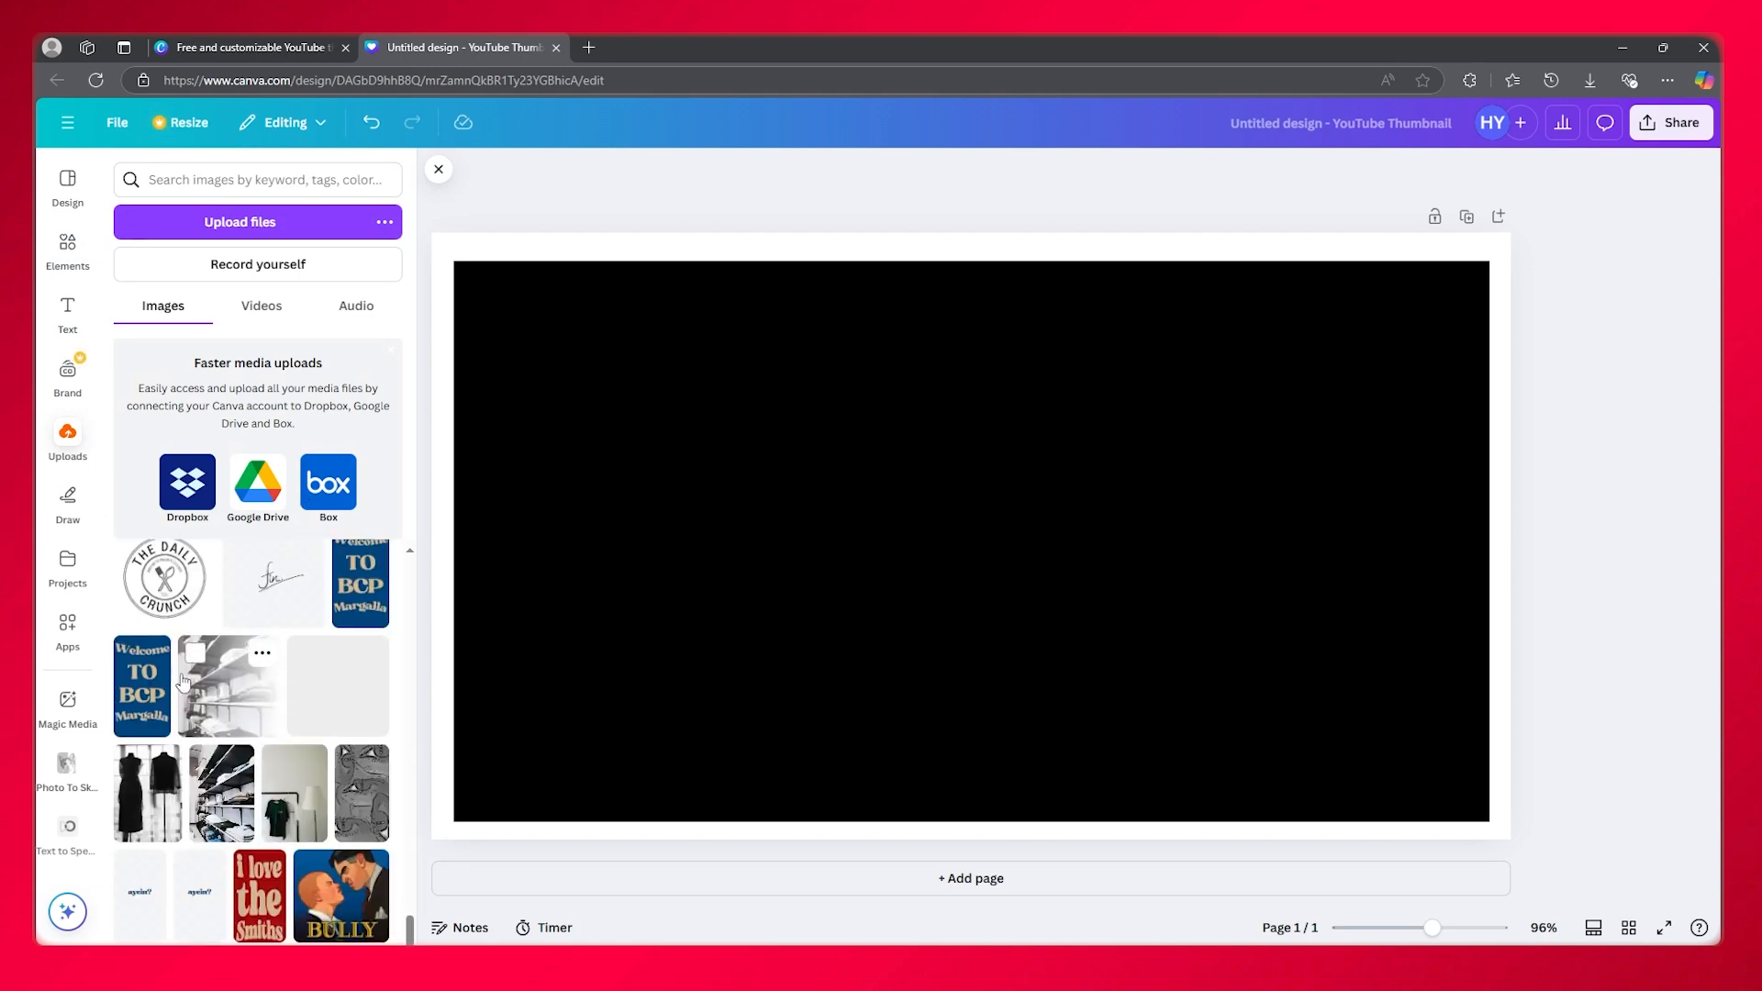
{"action": "scroll", "coordinate": [284, 704], "scroll_direction": "down", "scroll_amount": 3}
{"action": "left_click", "coordinate": [340, 631]}
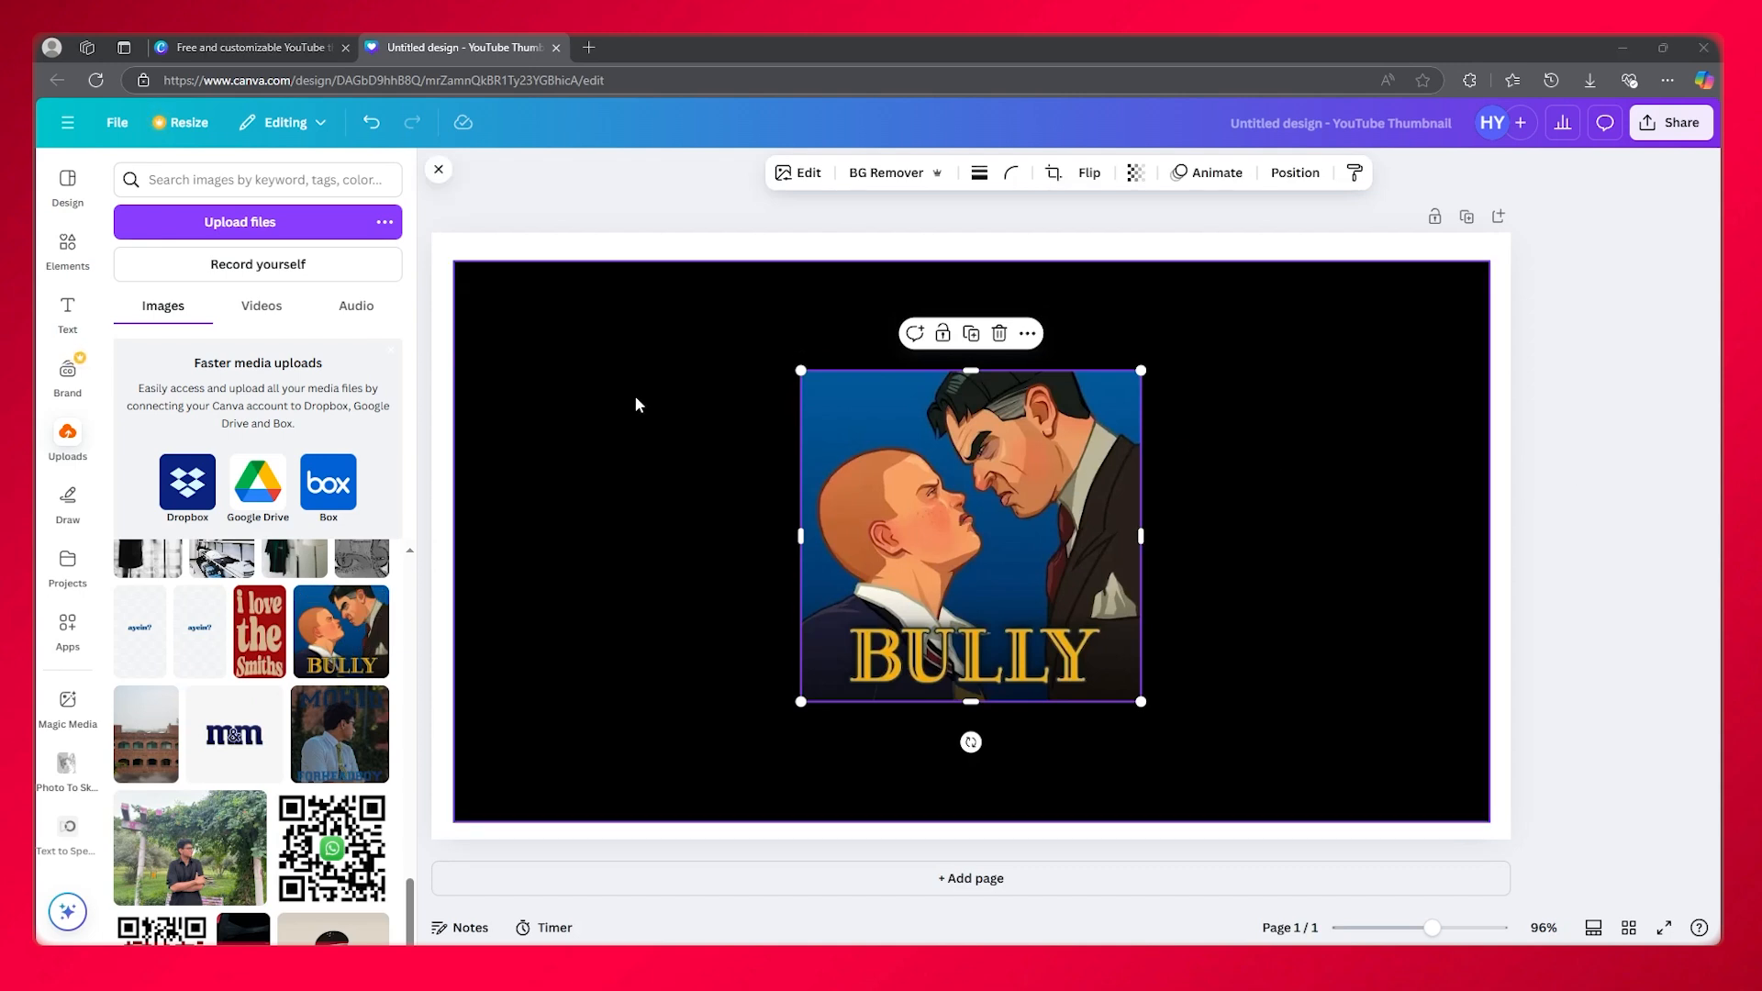
Enlarge and crop the Bully image into a wide frame over most of the black rectangle, and remove its background
{"action": "left_click_drag", "start_coordinate": [801, 370], "coordinate": [708, 444]}
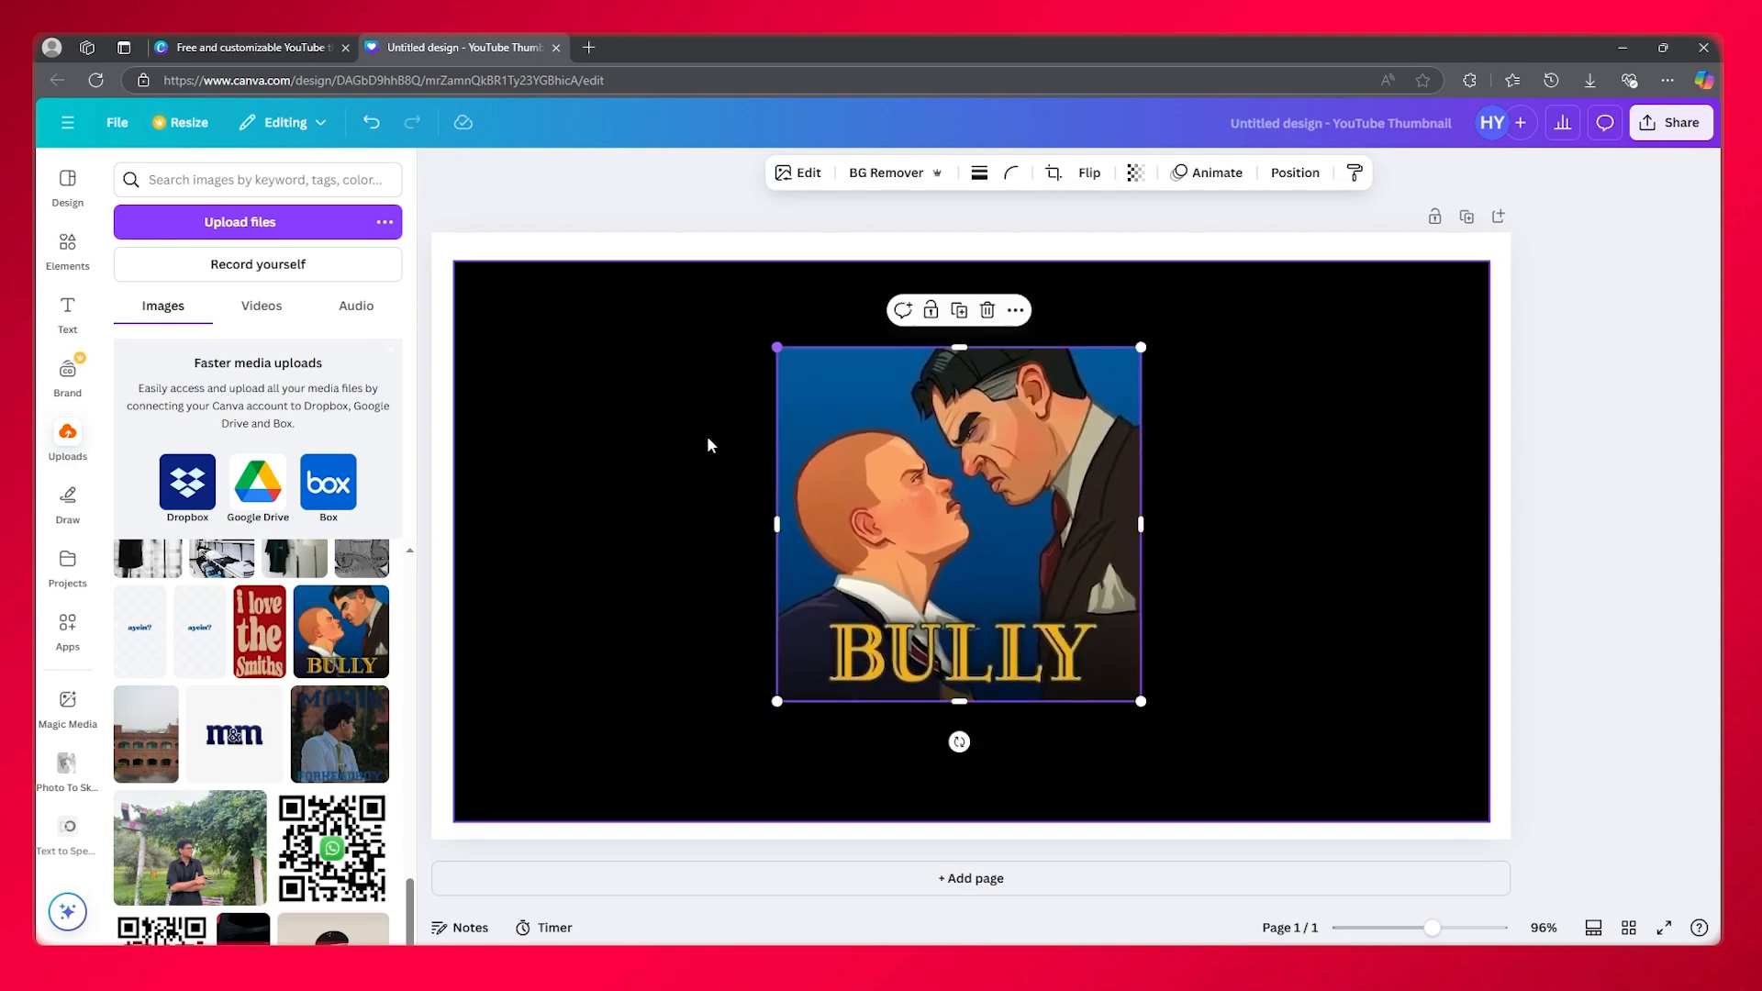
{"action": "left_click_drag", "start_coordinate": [776, 525], "coordinate": [551, 525]}
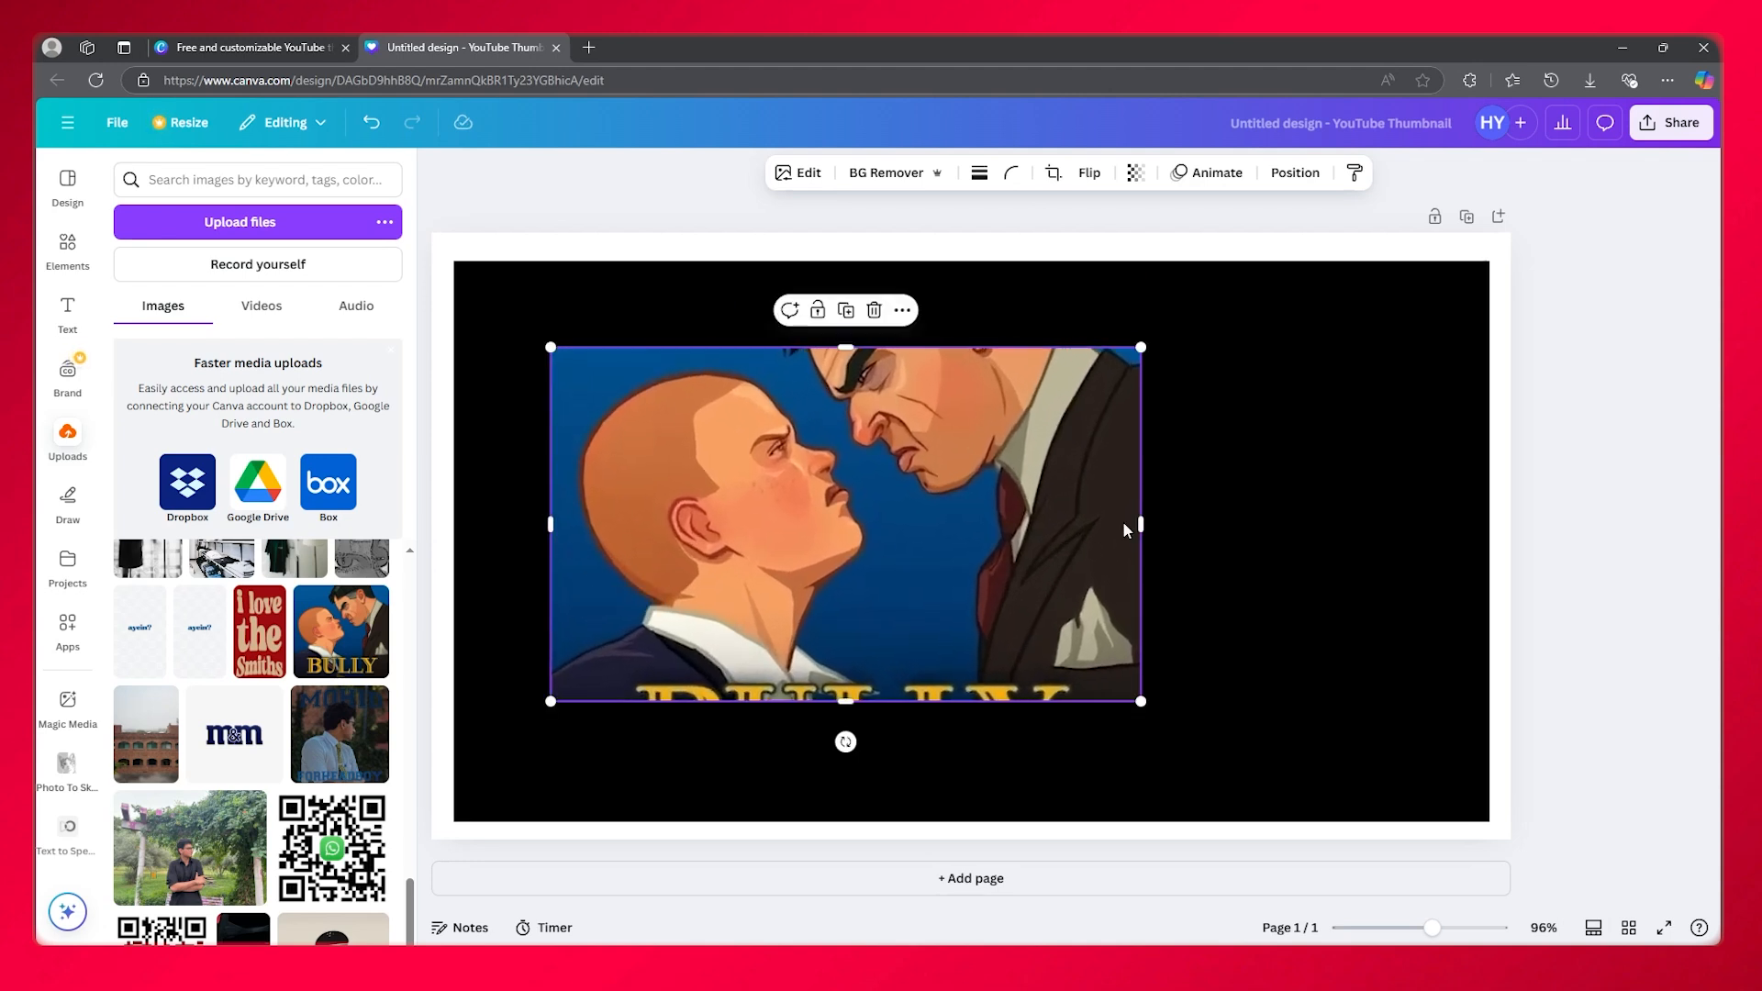
{"action": "left_click_drag", "start_coordinate": [1147, 519], "coordinate": [1387, 525]}
{"action": "left_click_drag", "start_coordinate": [967, 346], "coordinate": [971, 267]}
{"action": "left_click_drag", "start_coordinate": [1031, 412], "coordinate": [1031, 476]}
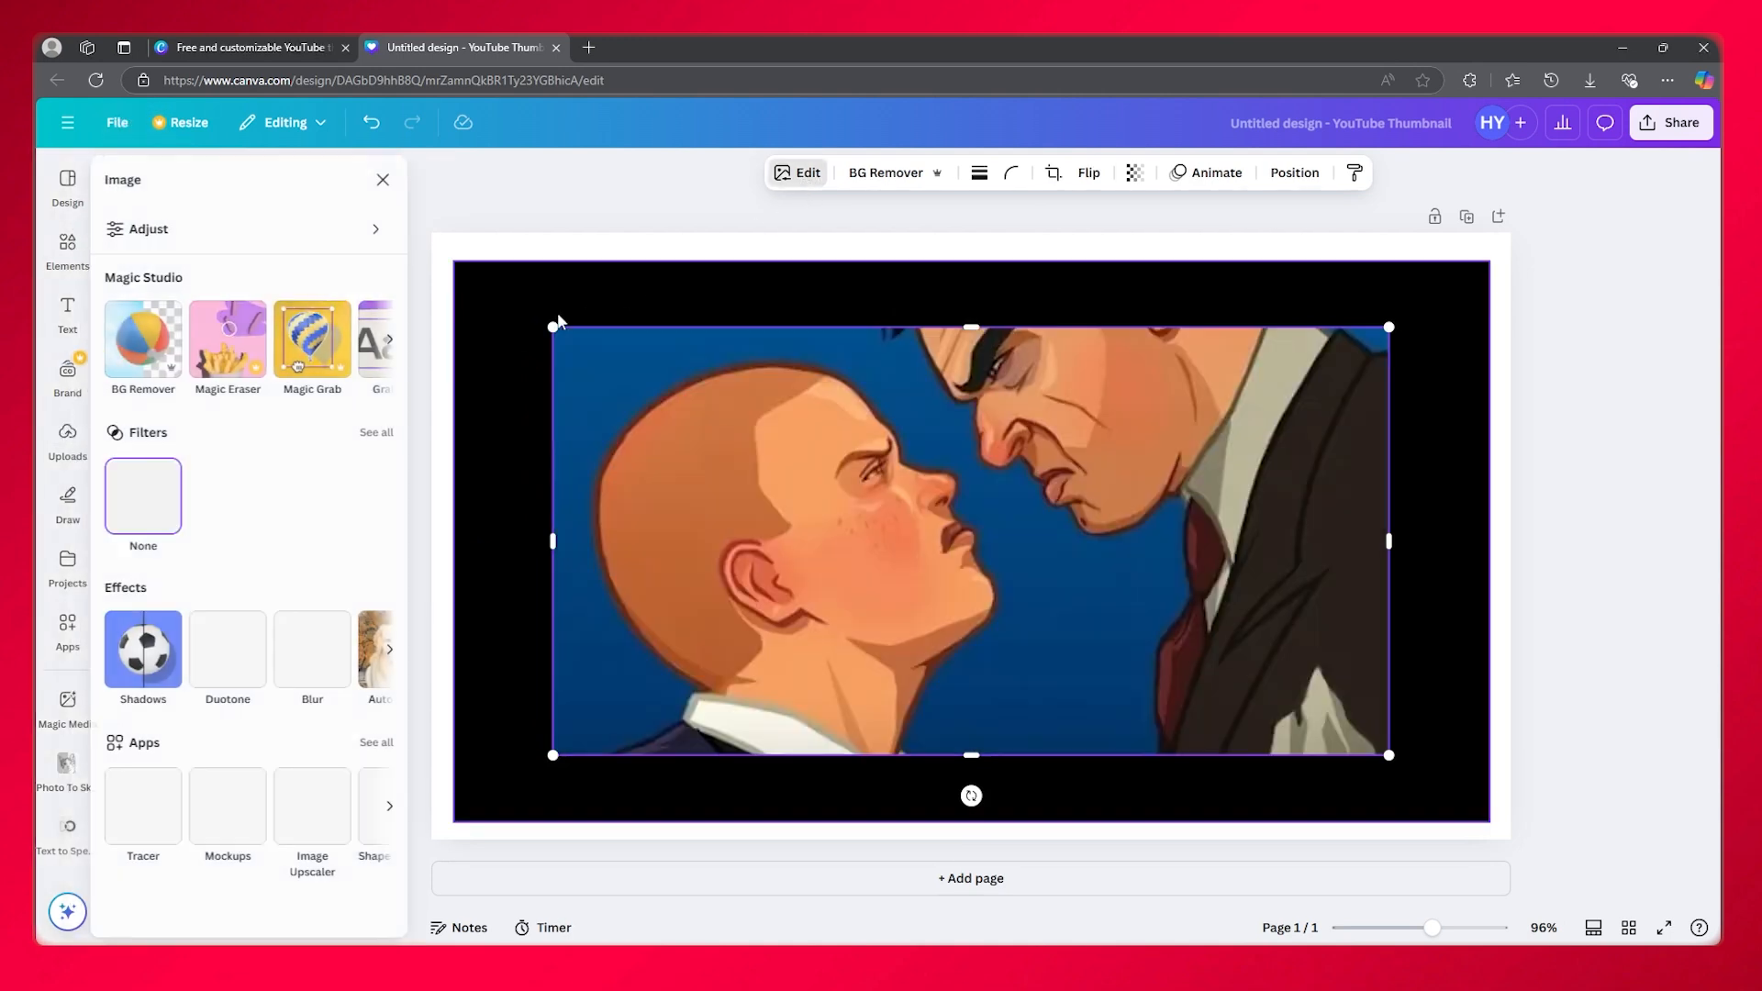
{"action": "left_click", "coordinate": [151, 338]}
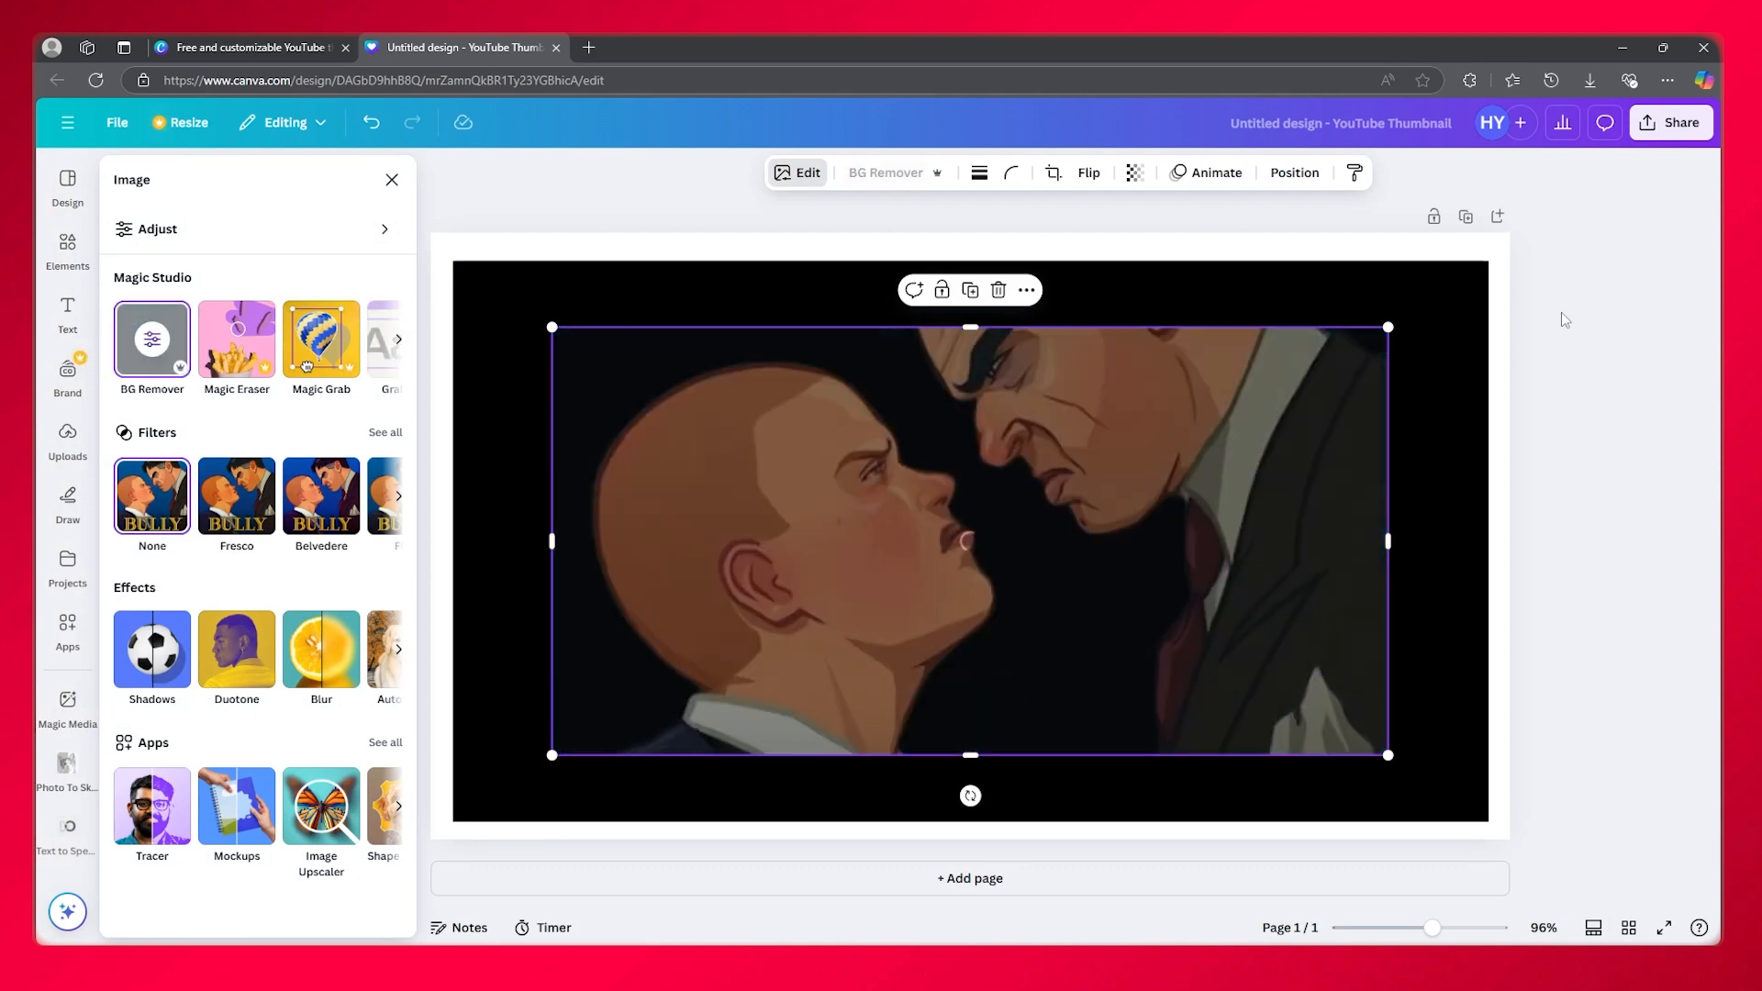
{"action": "left_click", "coordinate": [392, 180]}
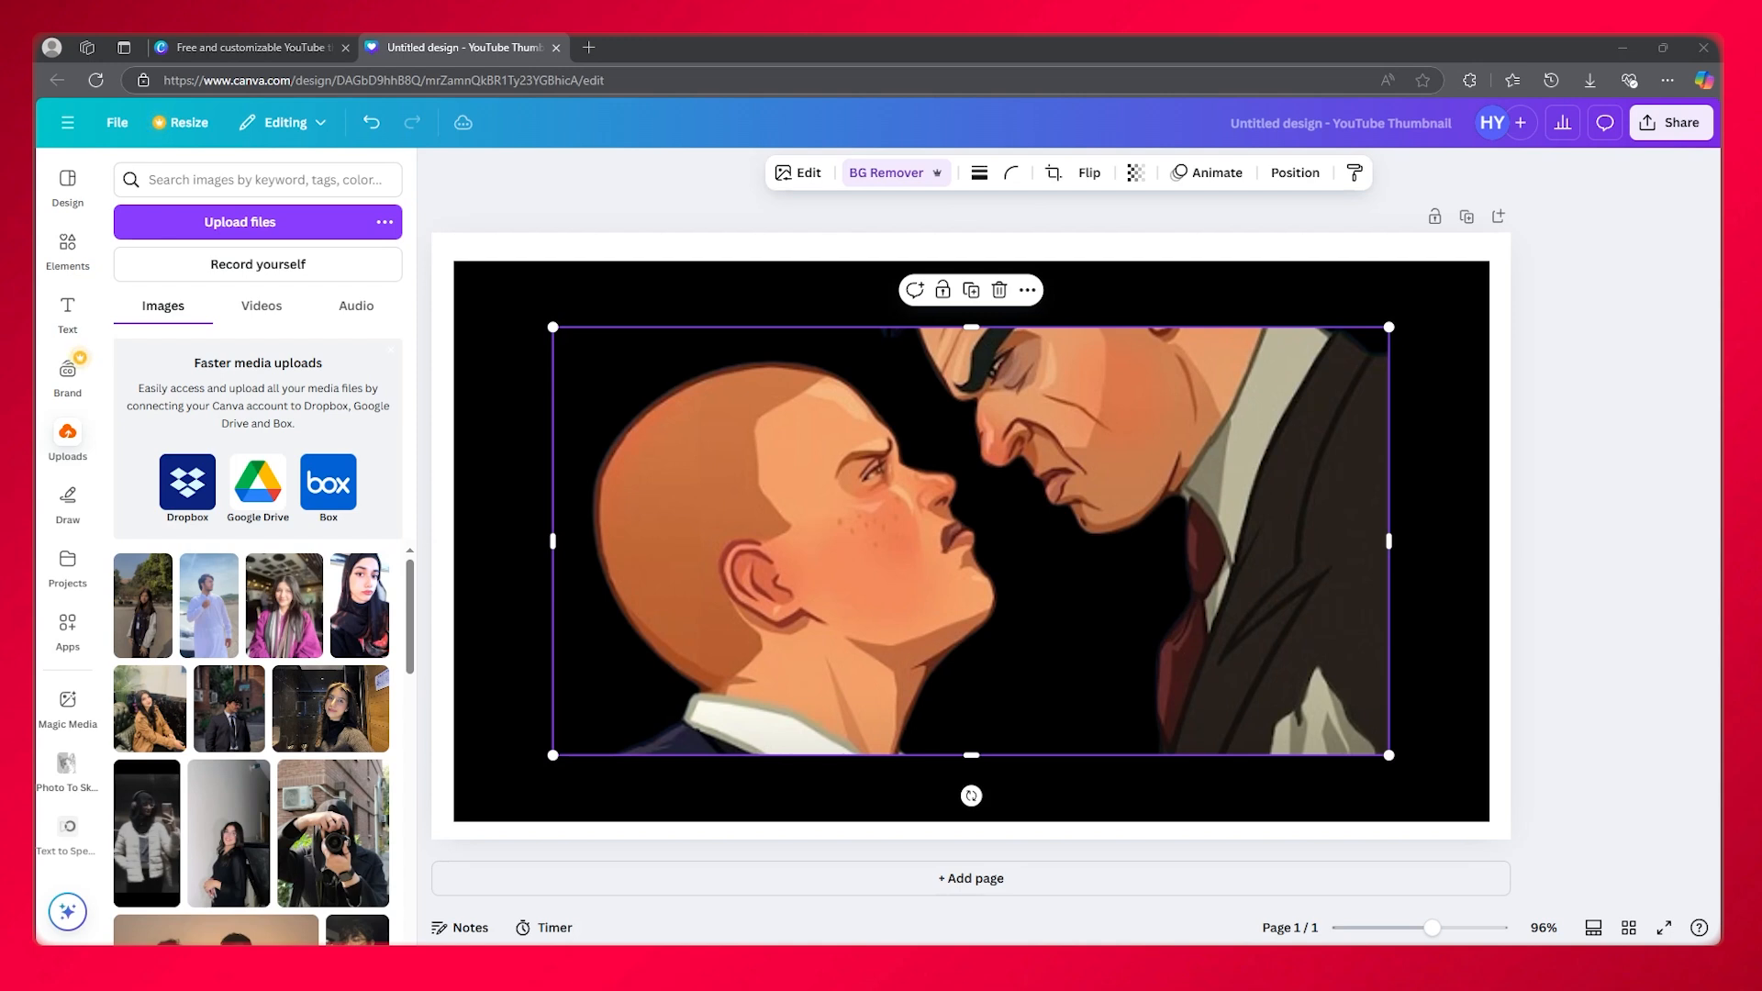
Apply a custom Duotone effect to the Bully image with white highlights and #FFFFFF shadows
{"action": "left_click", "coordinate": [797, 172]}
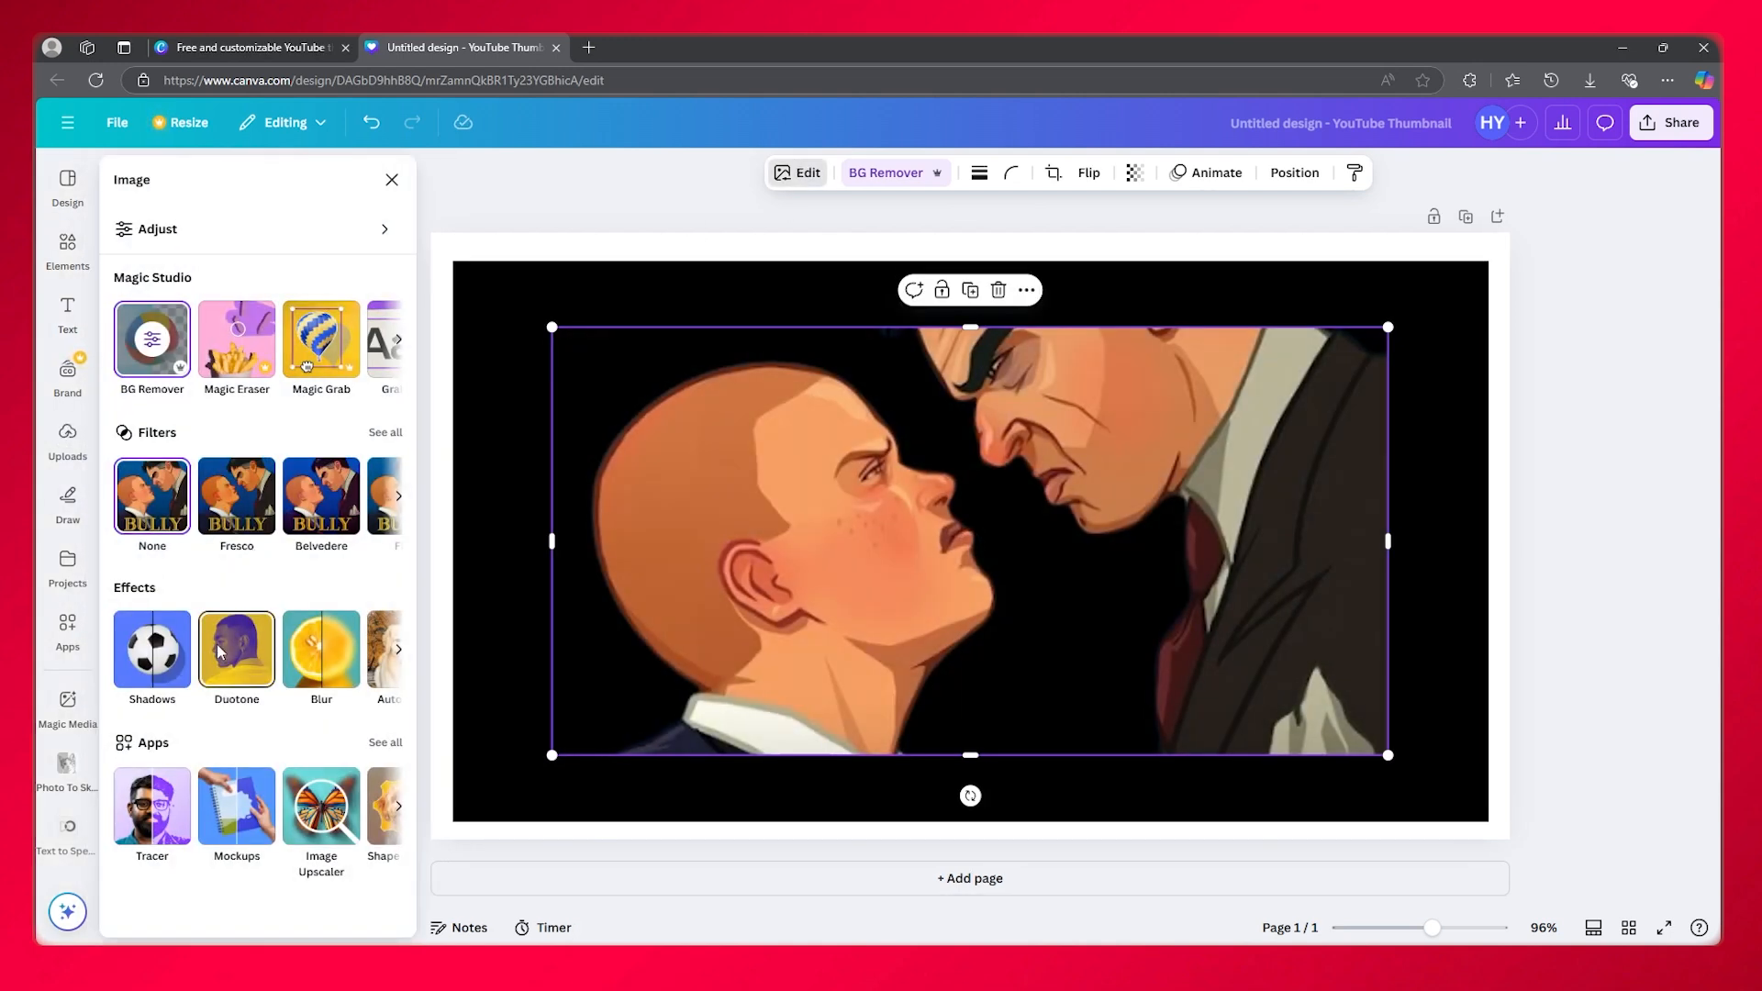
{"action": "left_click", "coordinate": [220, 652]}
{"action": "left_click", "coordinate": [165, 402]}
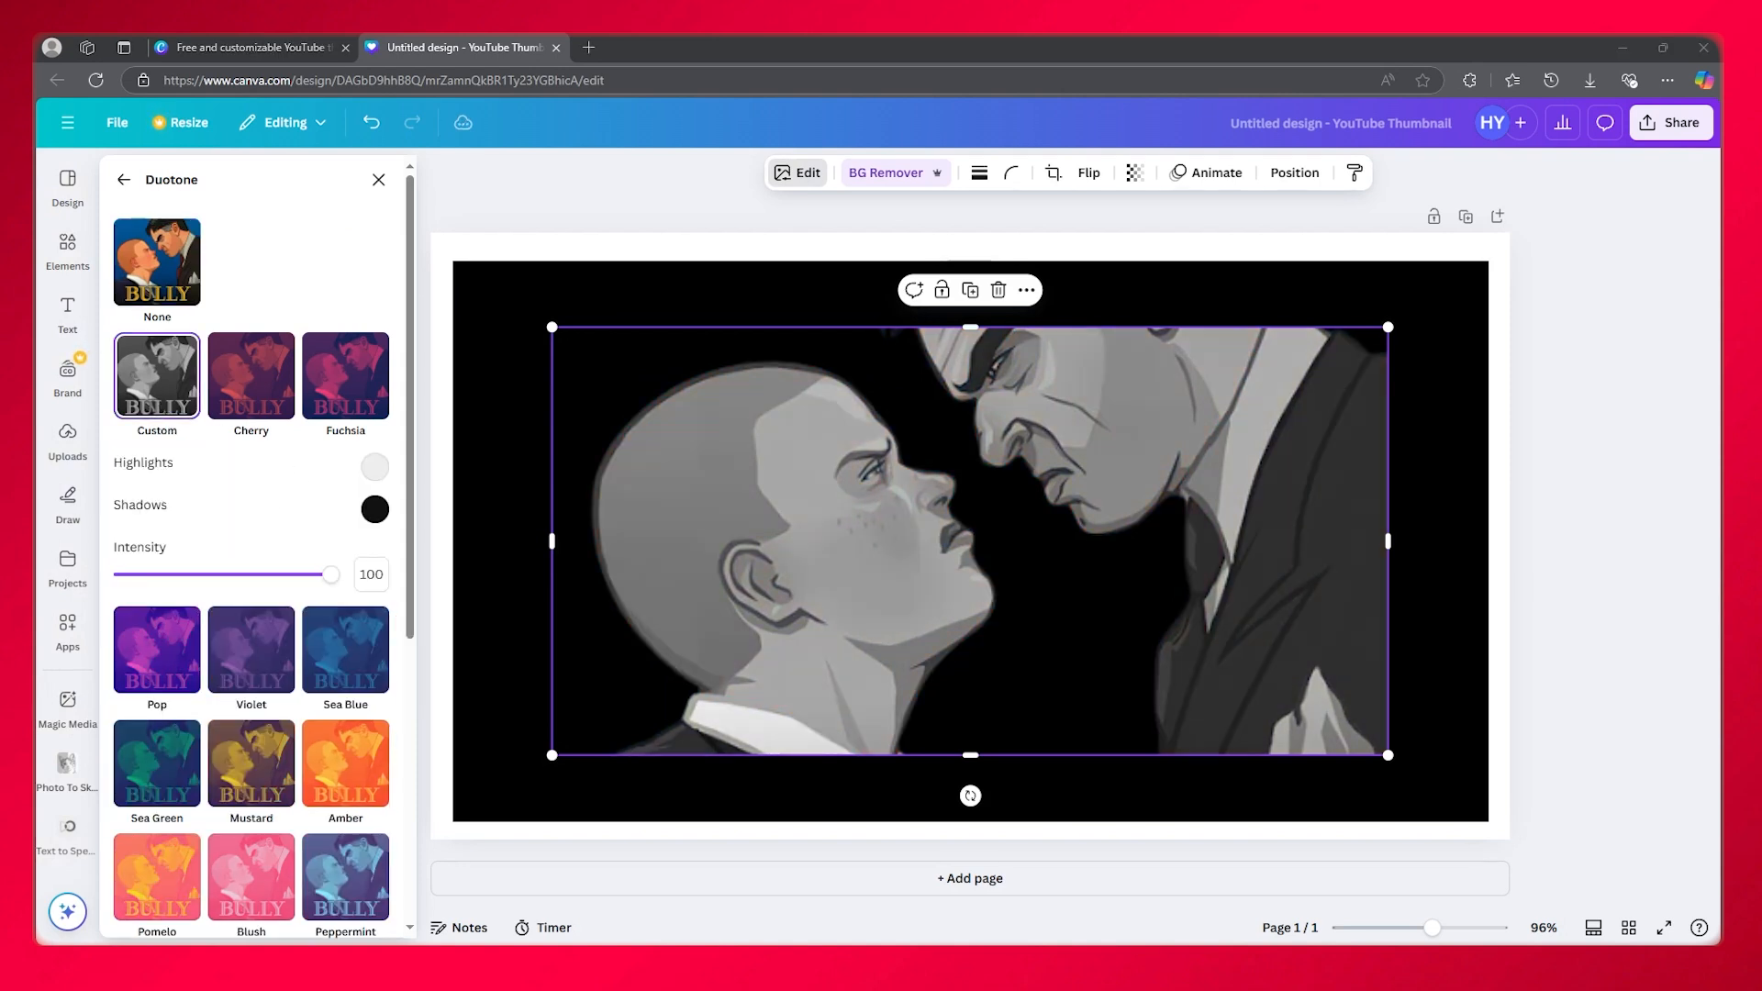
{"action": "left_click", "coordinate": [374, 467]}
{"action": "left_click", "coordinate": [388, 451]}
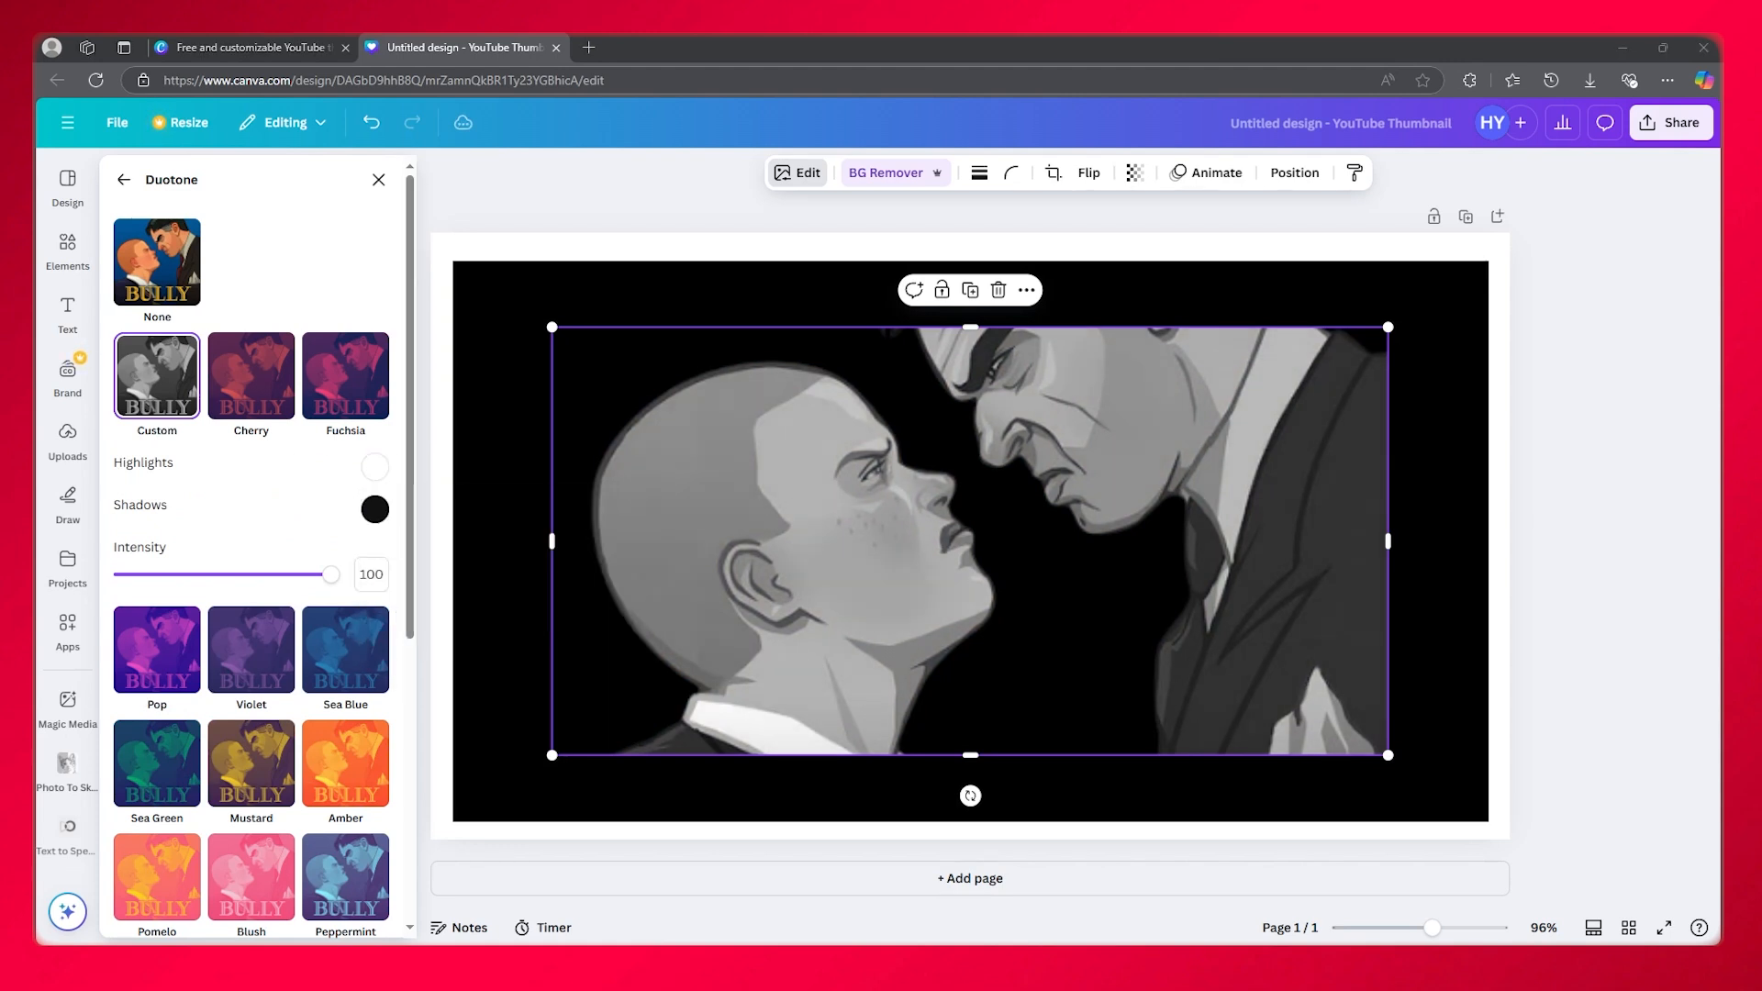
{"action": "left_click", "coordinate": [374, 511]}
{"action": "left_click_drag", "start_coordinate": [383, 578], "coordinate": [333, 489]}
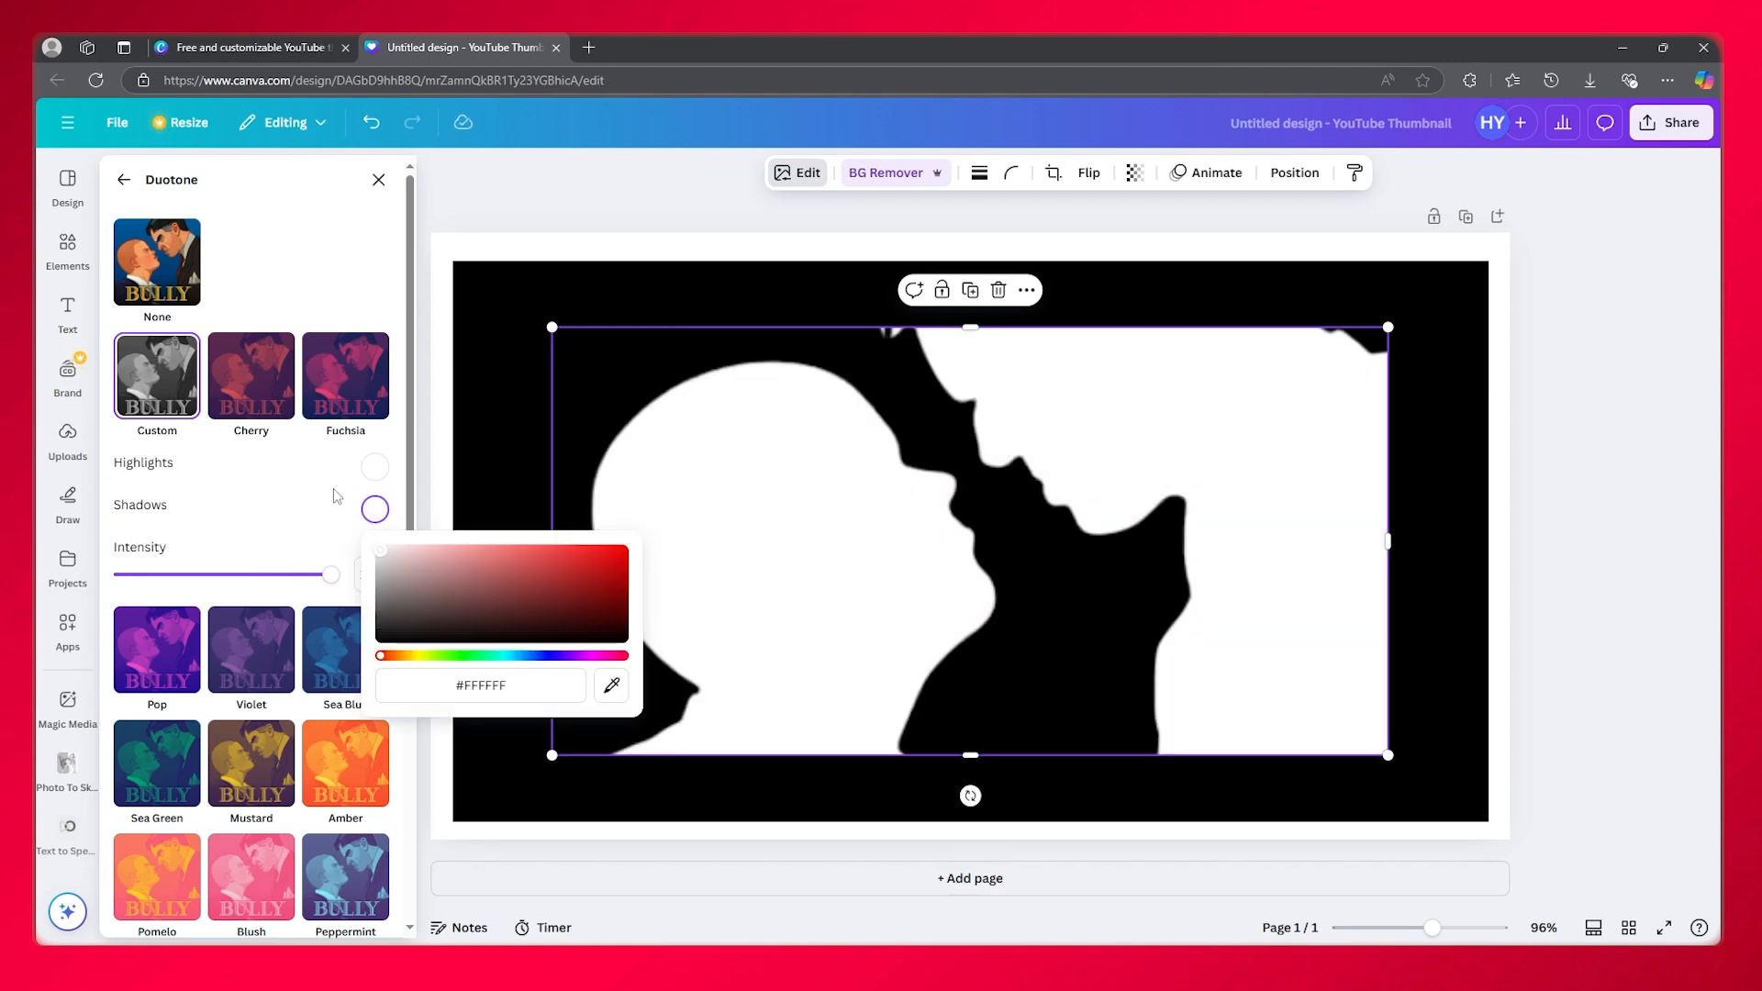
{"action": "left_click", "coordinate": [393, 486]}
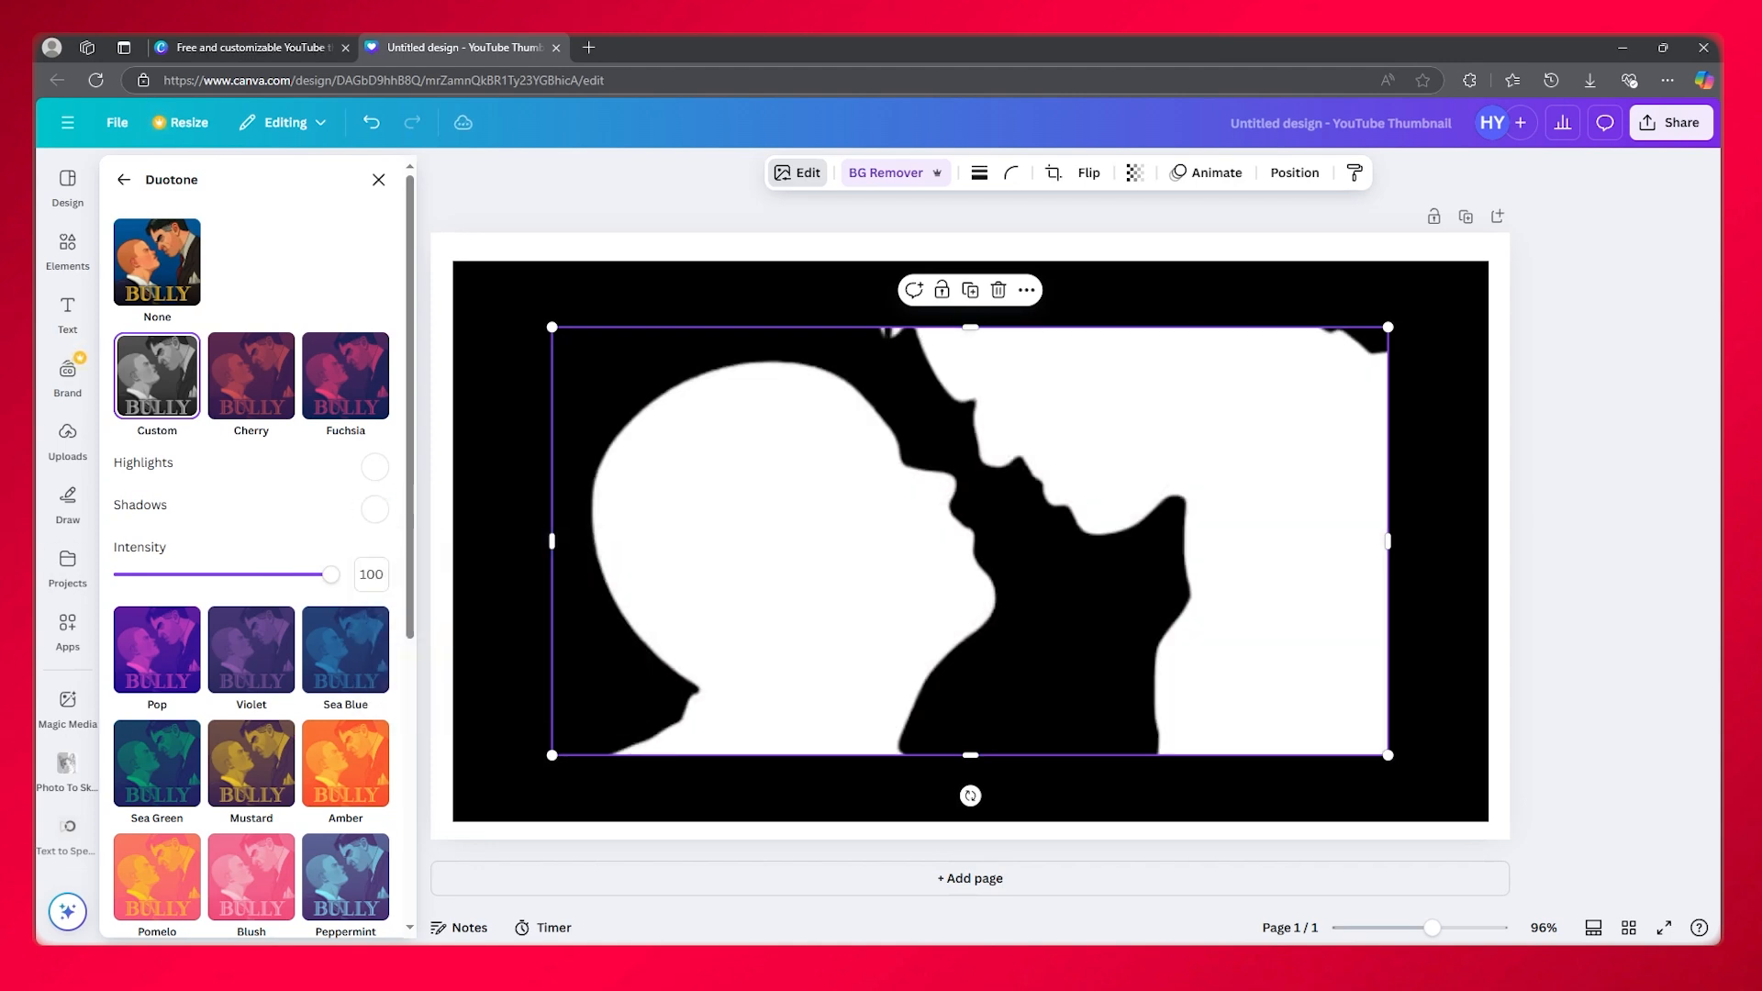
Download the design as a PNG at 1,280 × 720 px
{"action": "left_click", "coordinate": [1669, 123]}
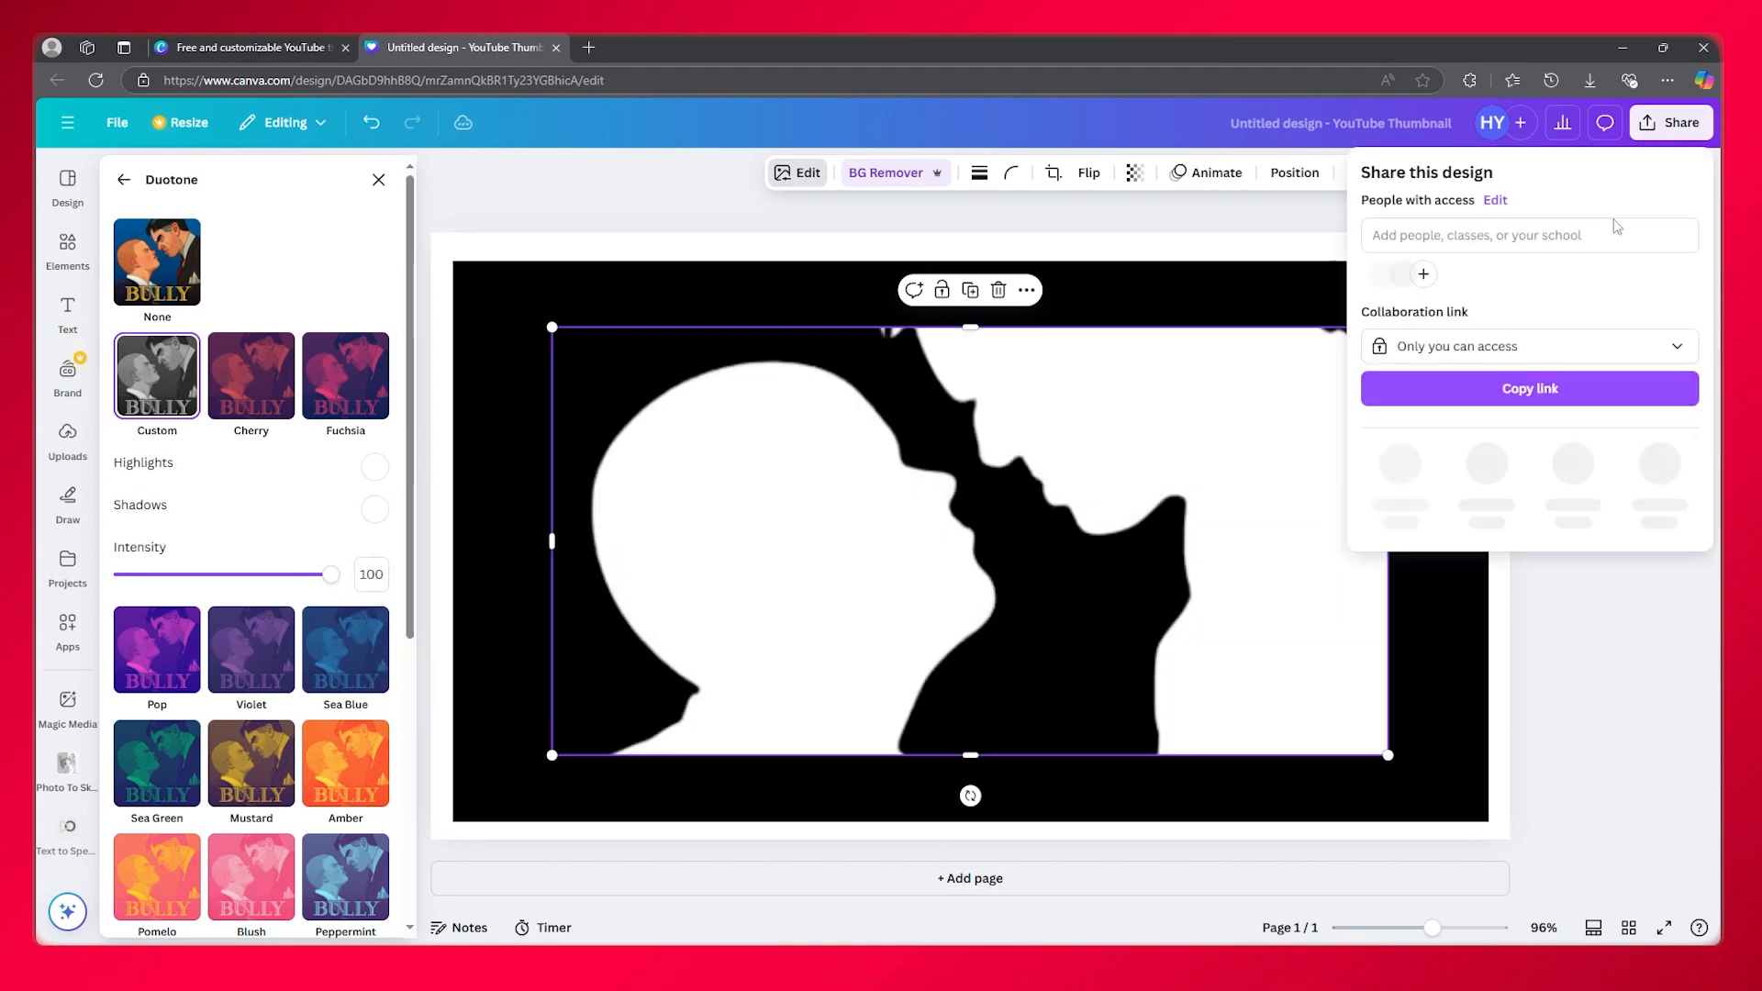
{"action": "left_click", "coordinate": [1402, 465]}
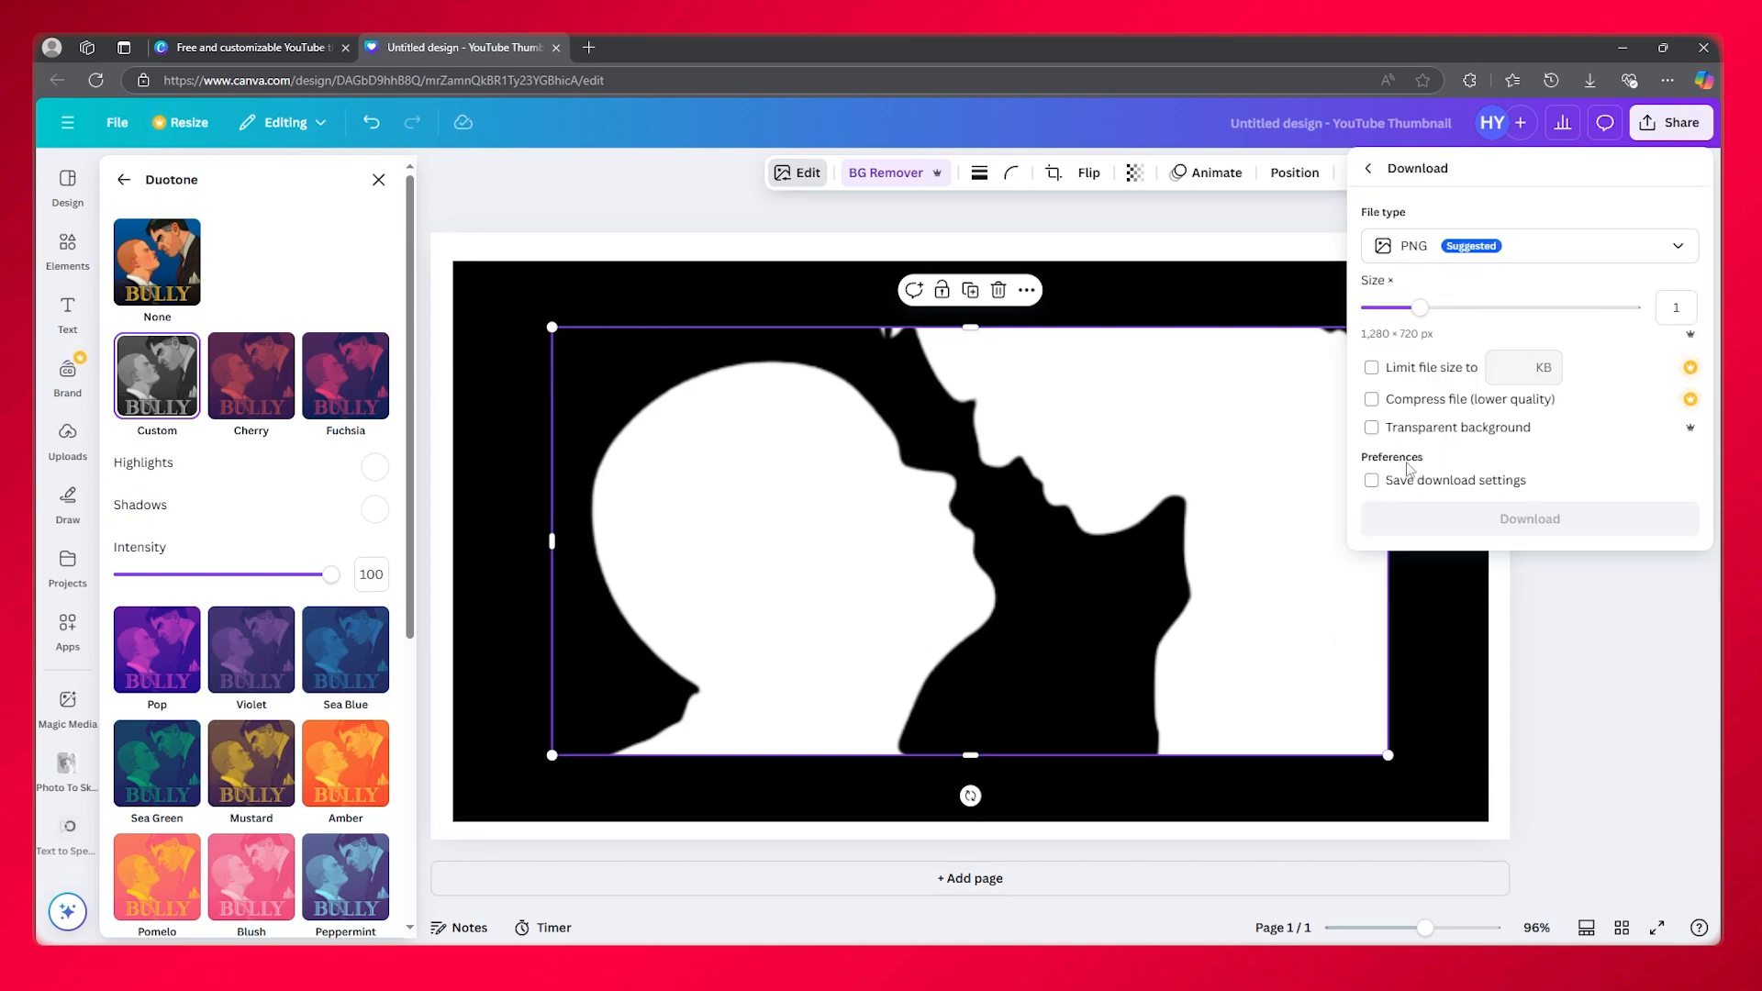
{"action": "left_click", "coordinate": [1557, 518]}
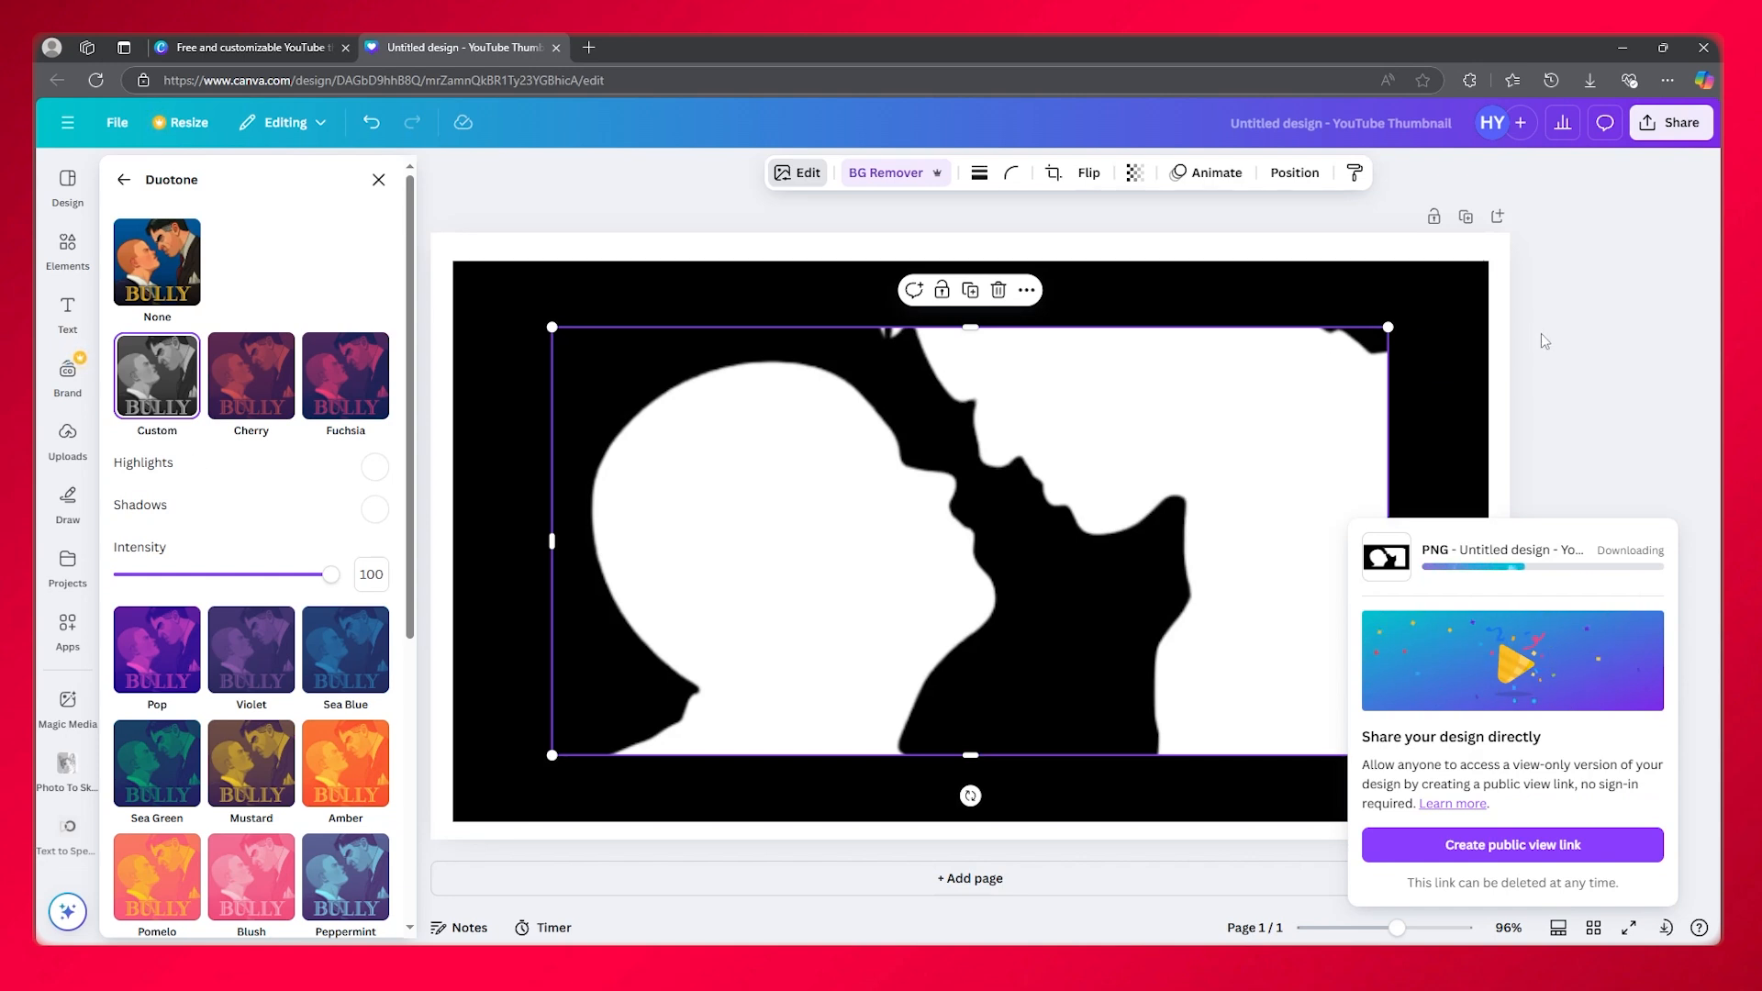
Clear everything from the page and place the downloaded silhouette PNG in its lower middle area
{"action": "left_click_drag", "start_coordinate": [1630, 268], "coordinate": [870, 653]}
{"action": "key", "text": "Delete"}
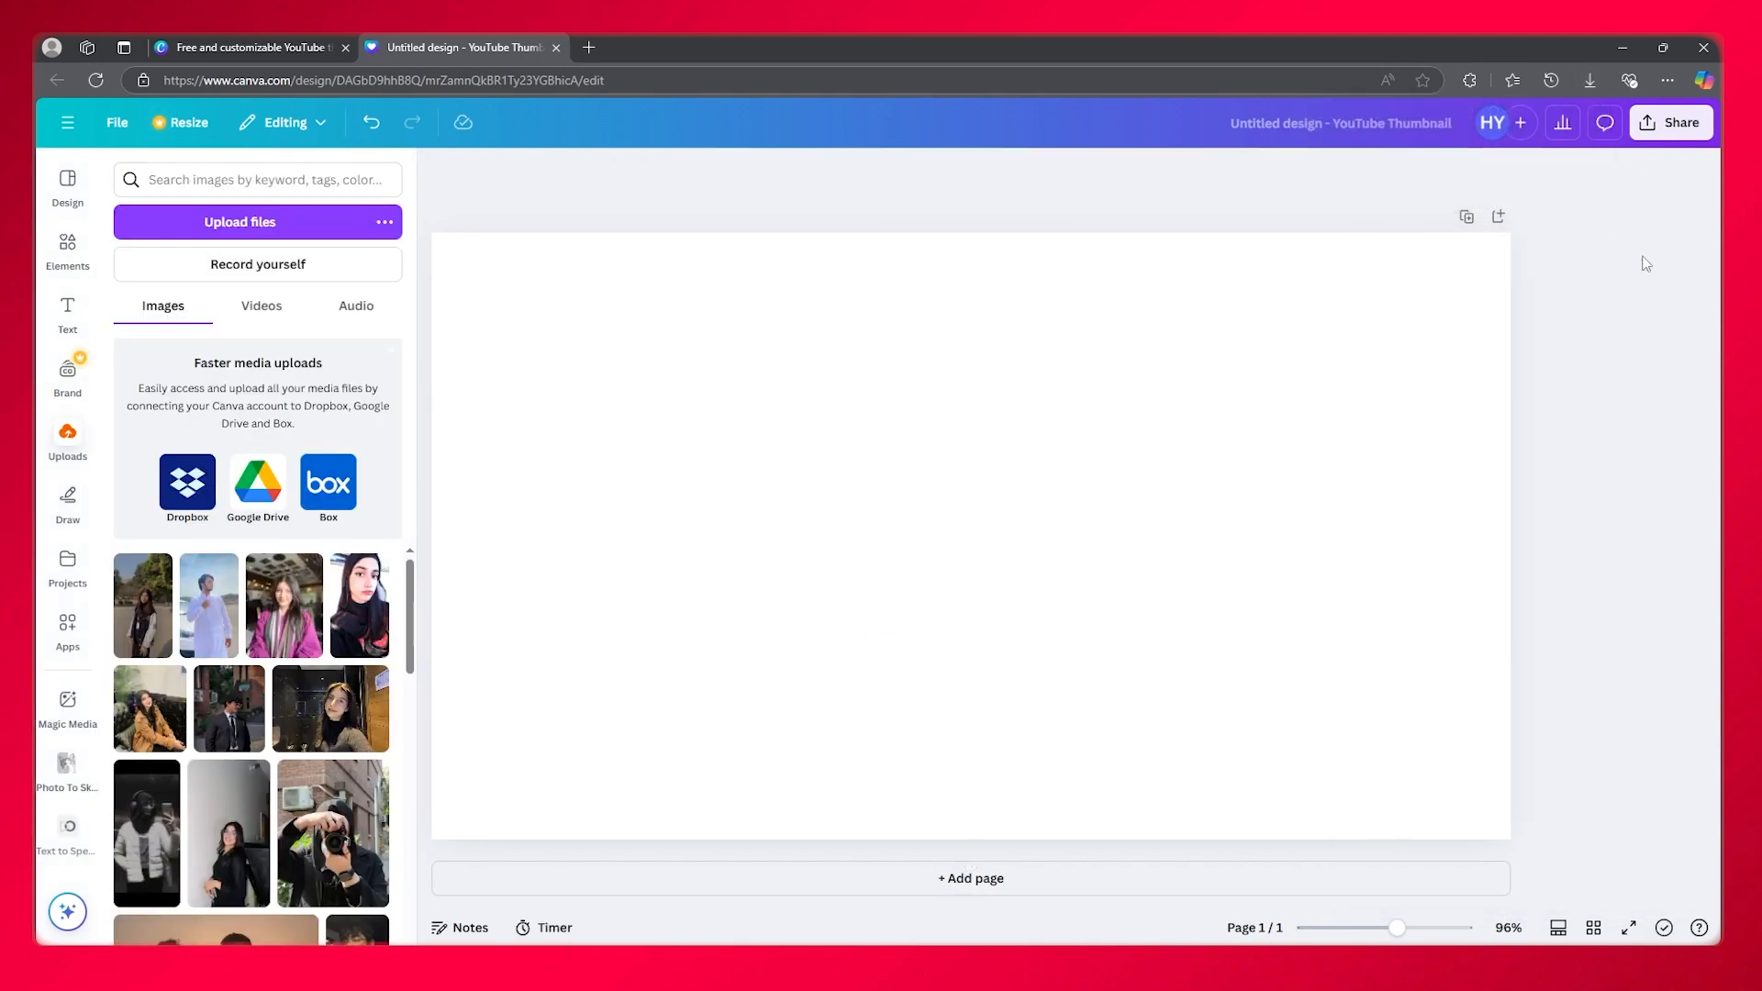
{"action": "left_click", "coordinate": [1589, 80]}
{"action": "left_click", "coordinate": [1064, 372]}
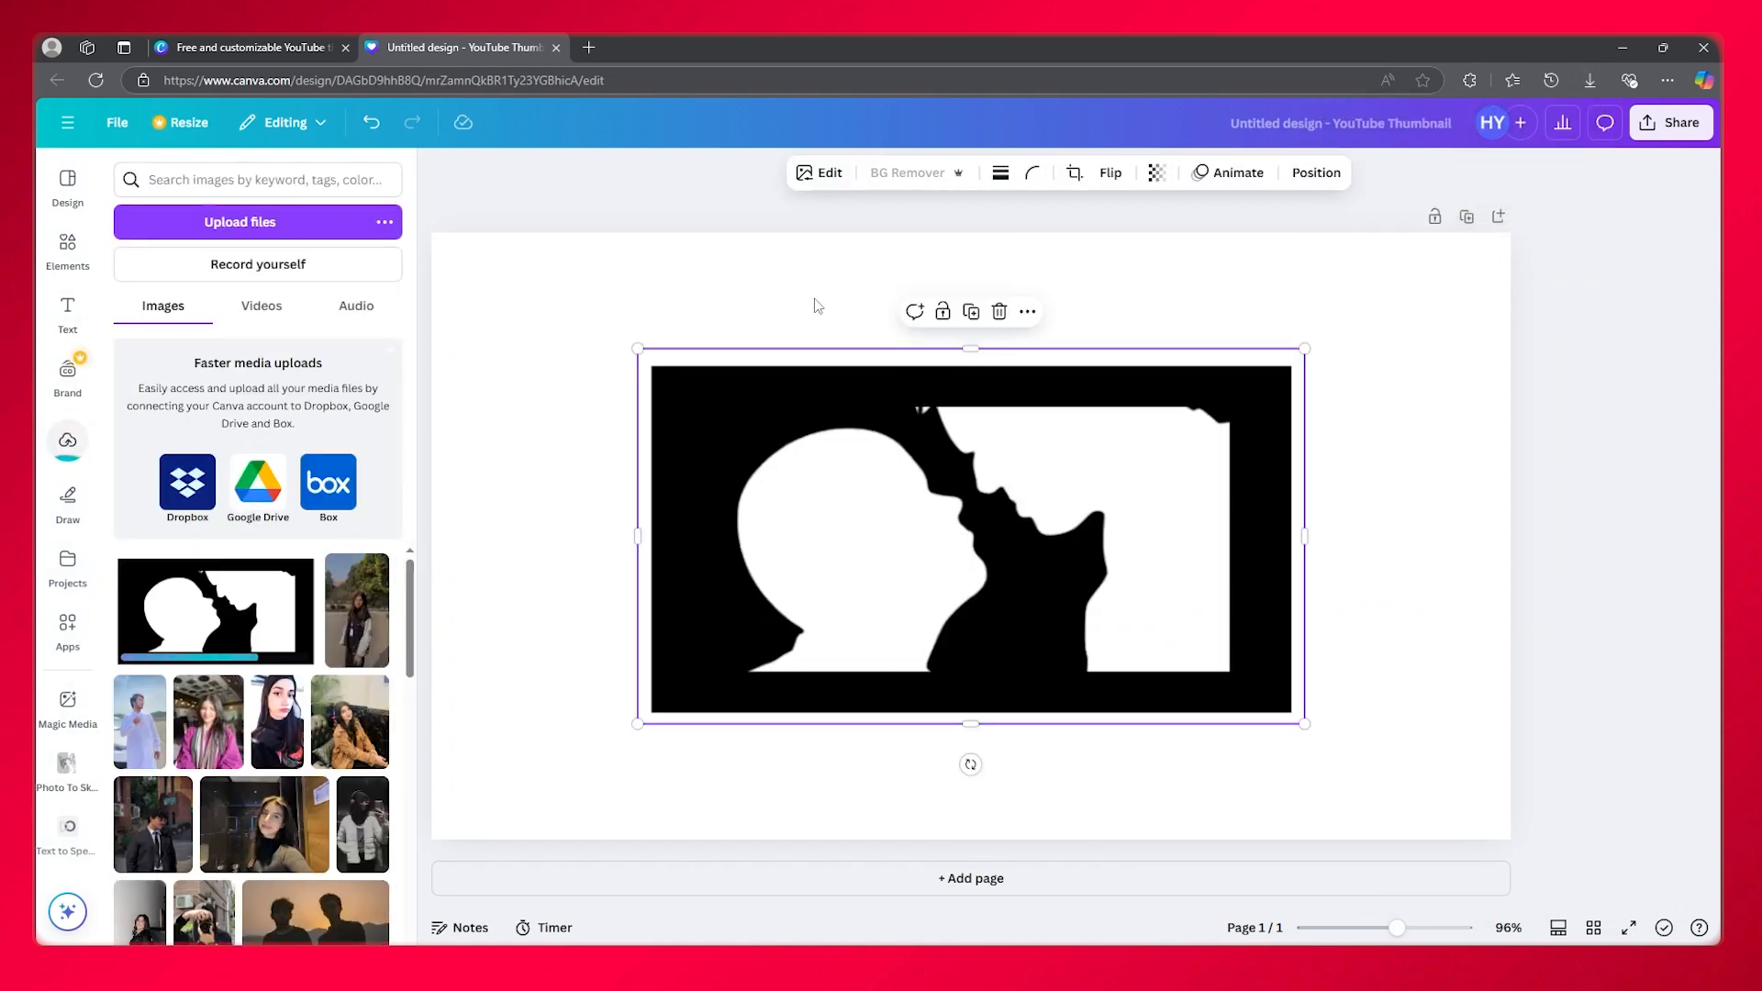
{"action": "left_click_drag", "start_coordinate": [976, 487], "coordinate": [949, 572]}
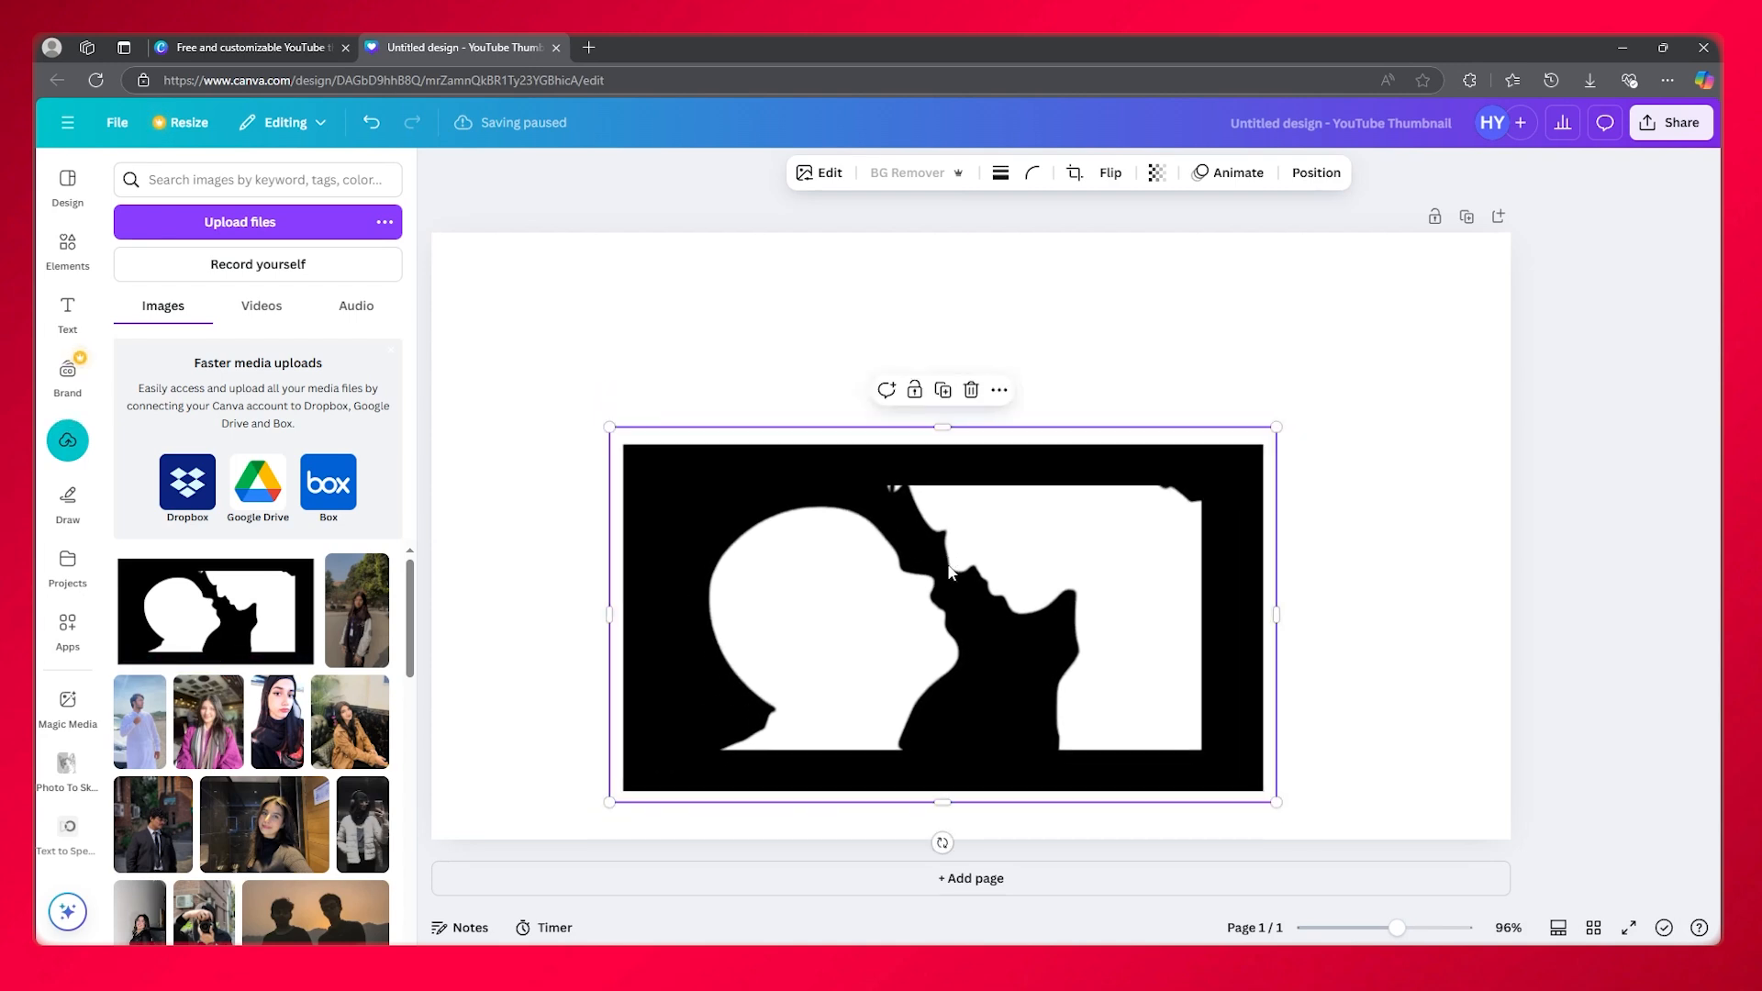
Insert the Bangin' Buns logo image from the uploaded images onto the page
{"action": "left_click", "coordinate": [67, 439]}
{"action": "scroll", "coordinate": [246, 661], "scroll_direction": "down", "scroll_amount": 4}
{"action": "scroll", "coordinate": [246, 661], "scroll_direction": "down", "scroll_amount": 10}
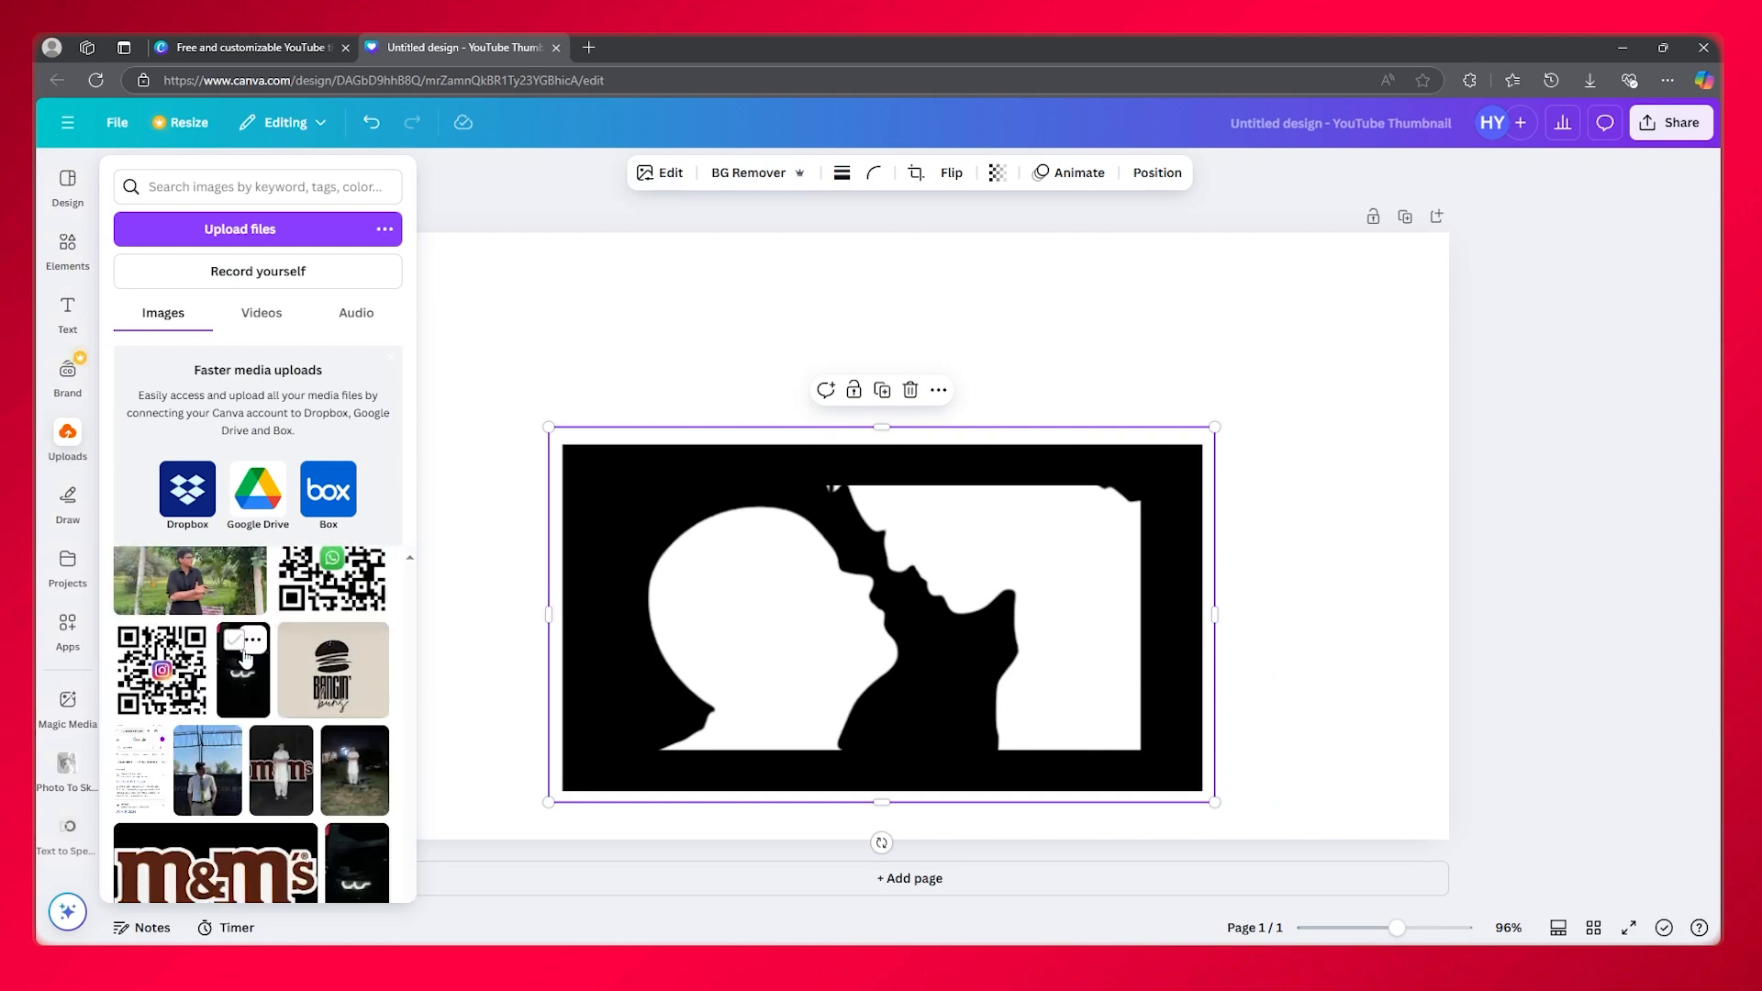
{"action": "scroll", "coordinate": [336, 654], "scroll_direction": "up", "scroll_amount": 2}
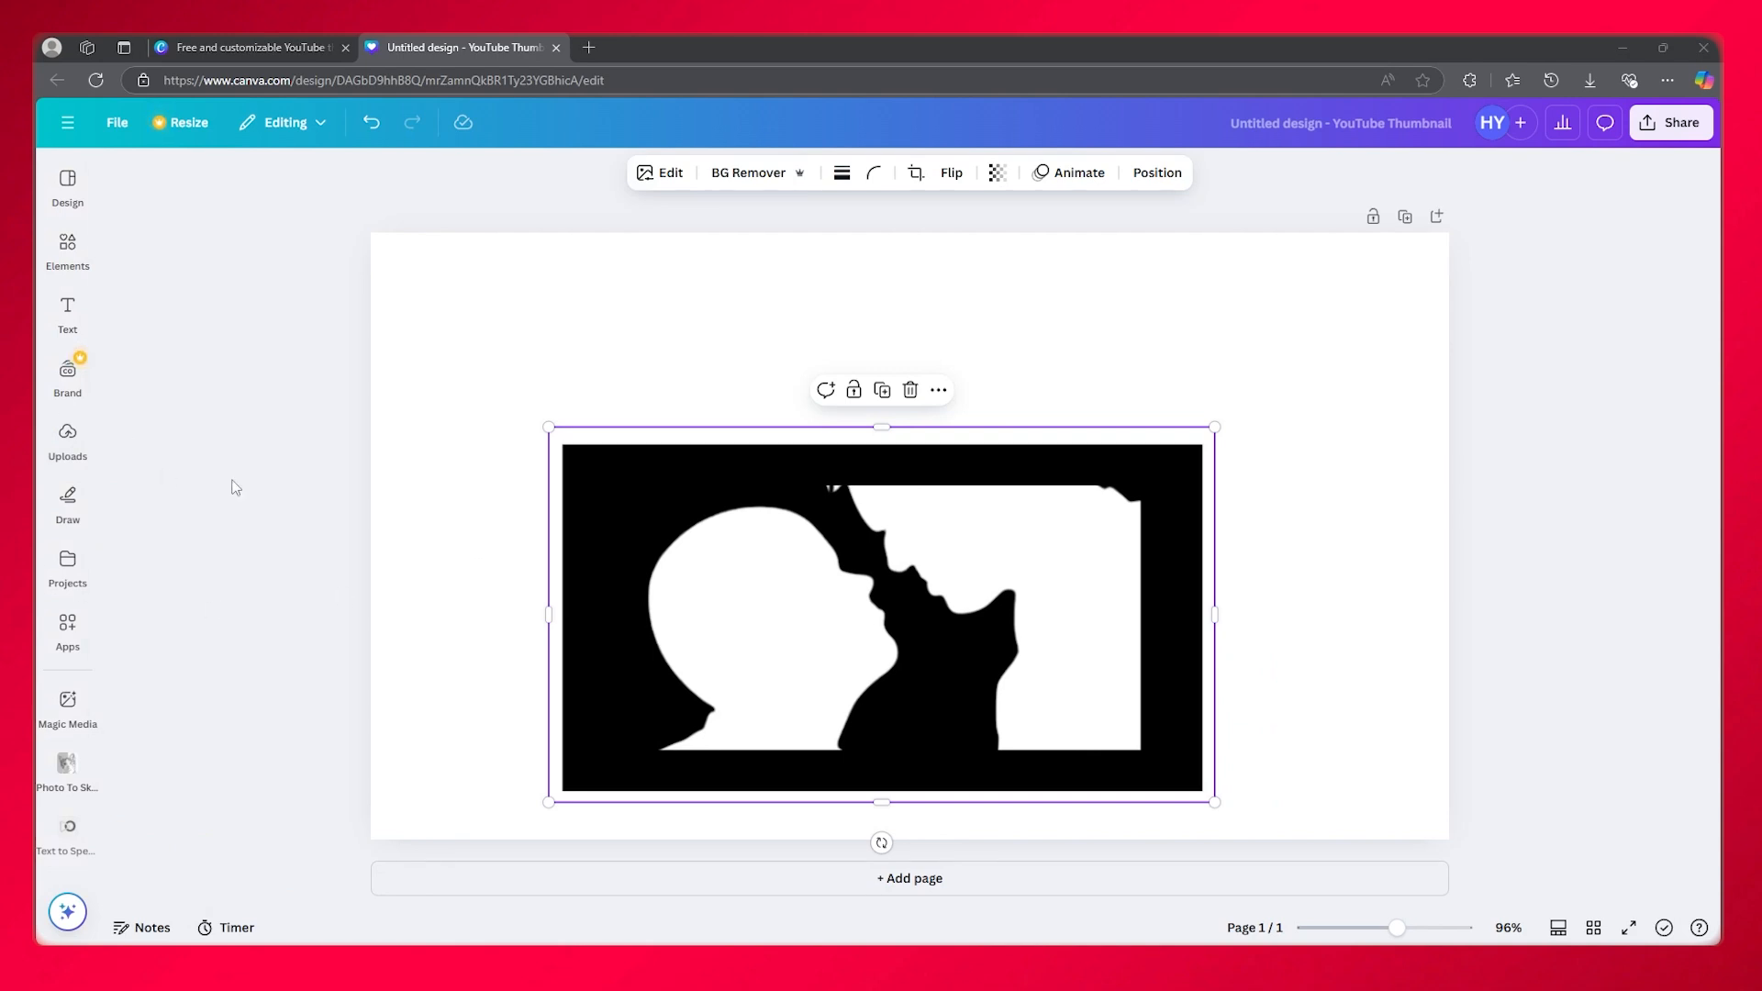
{"action": "left_click", "coordinate": [68, 437]}
{"action": "scroll", "coordinate": [284, 661], "scroll_direction": "down", "scroll_amount": 5}
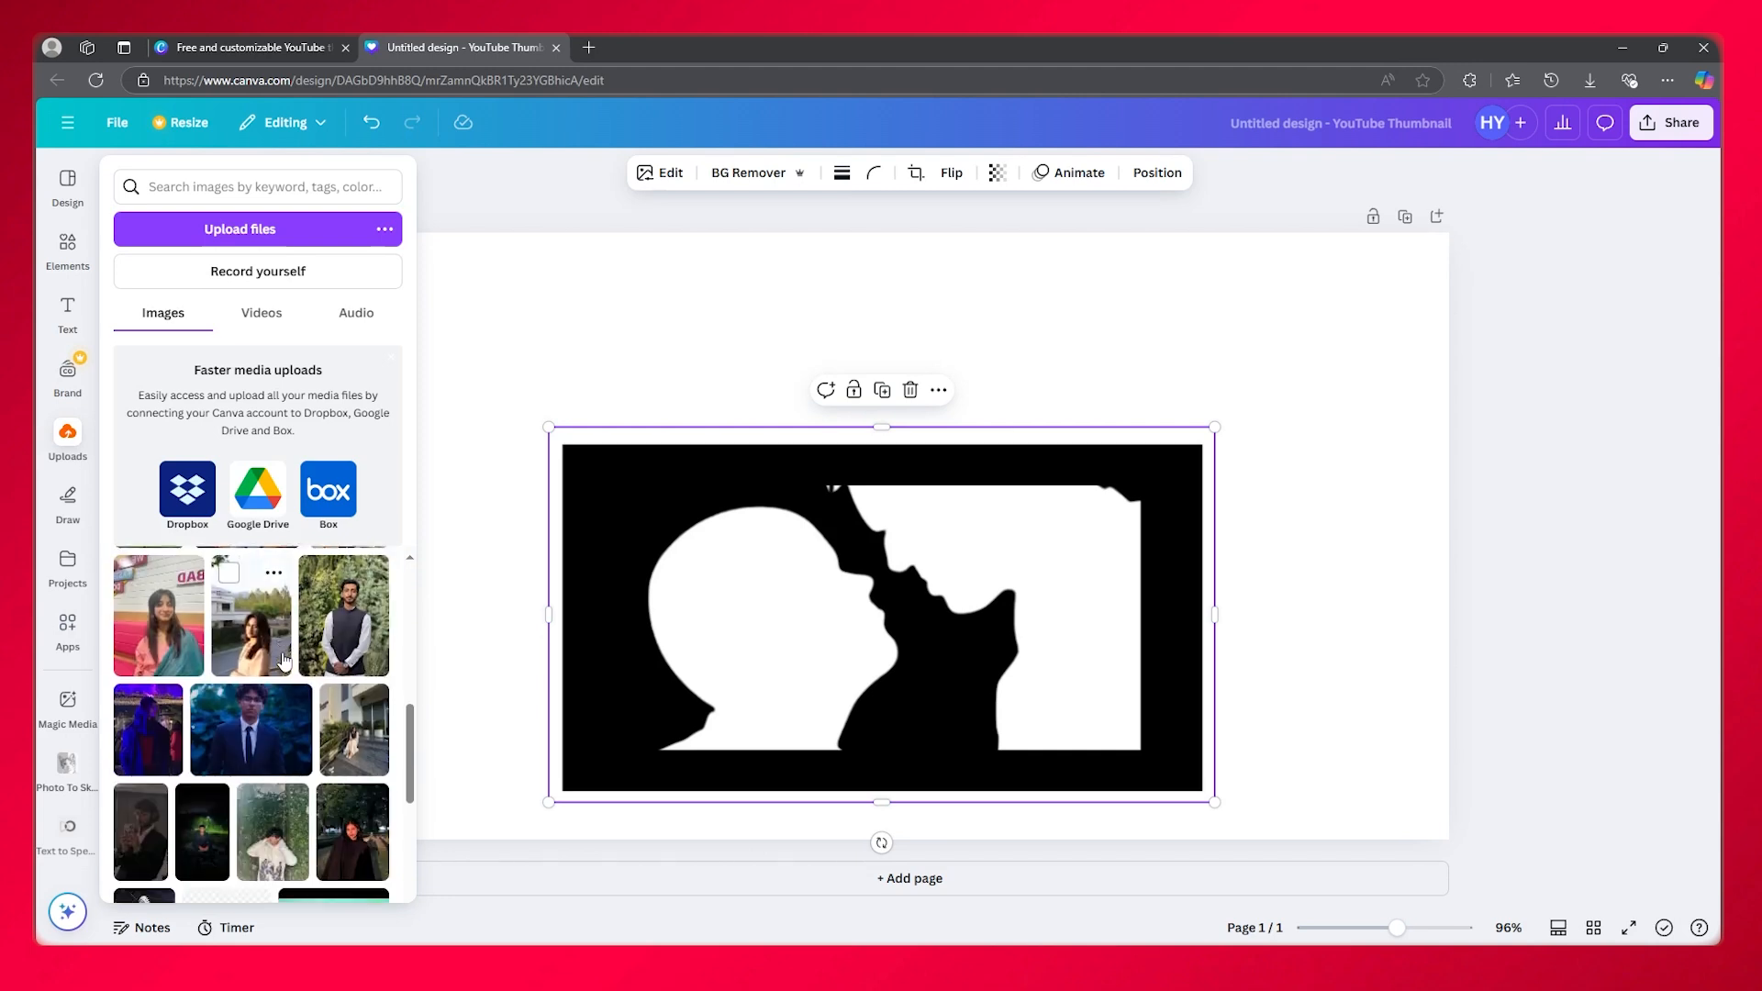
{"action": "scroll", "coordinate": [285, 659], "scroll_direction": "down", "scroll_amount": 10}
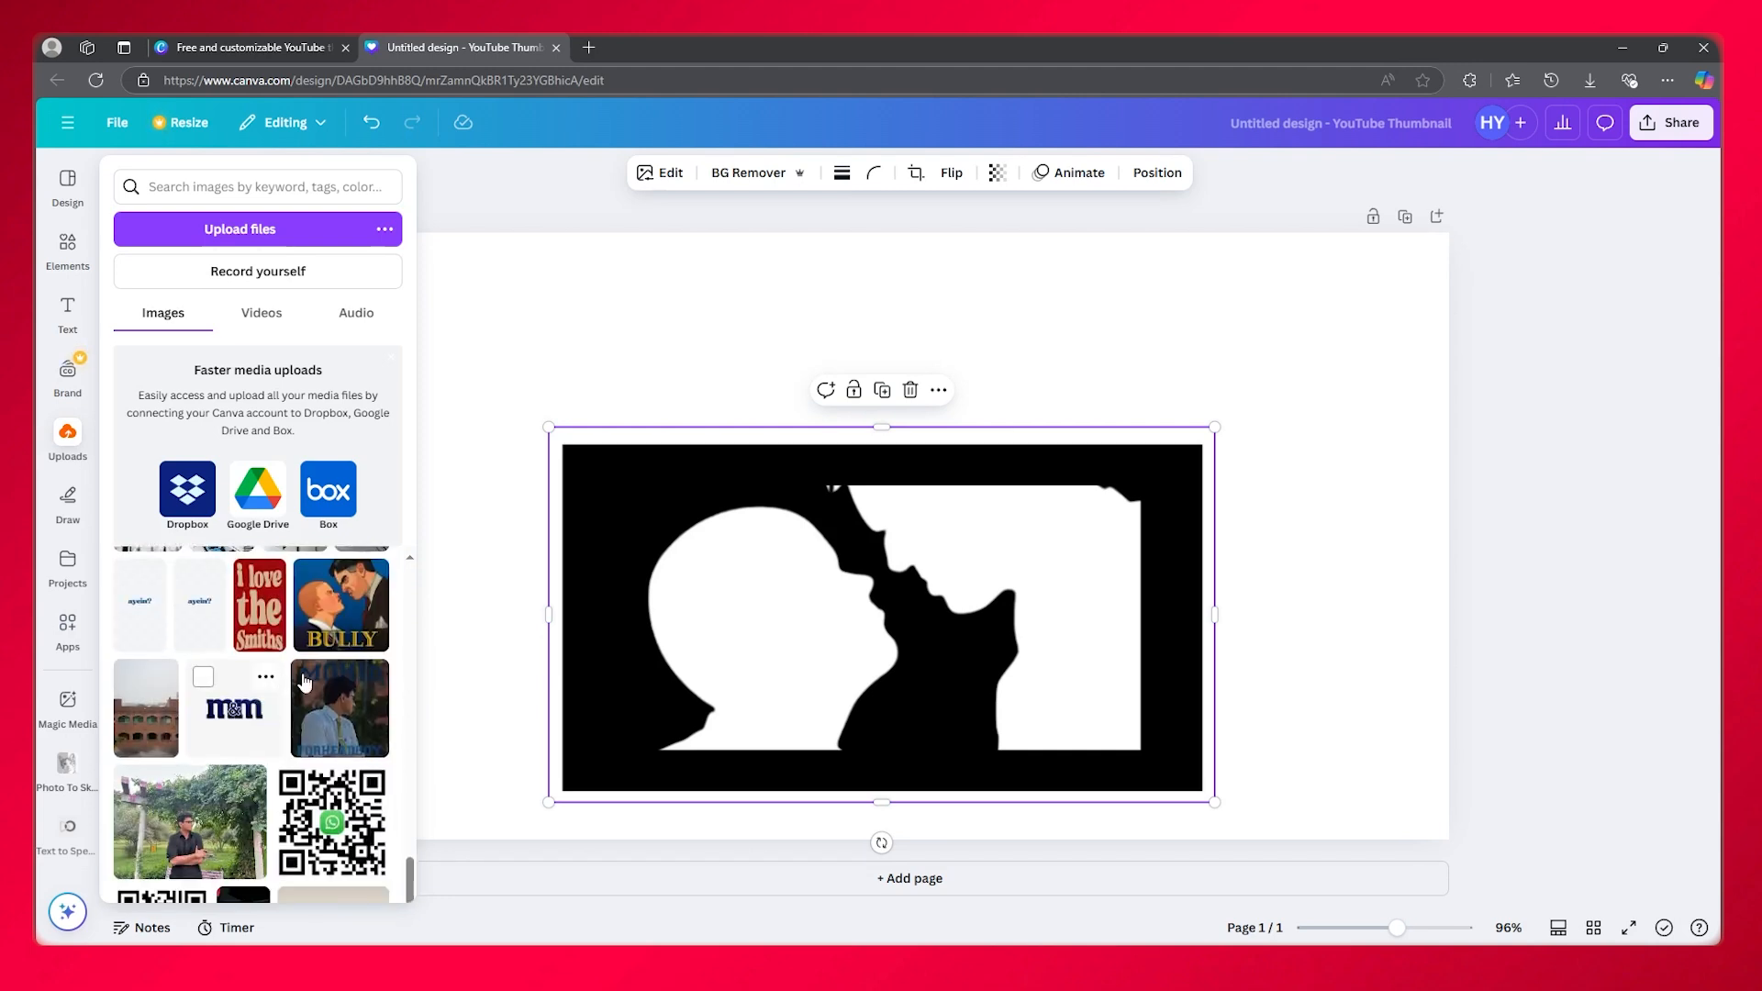
{"action": "scroll", "coordinate": [268, 629], "scroll_direction": "down", "scroll_amount": 5}
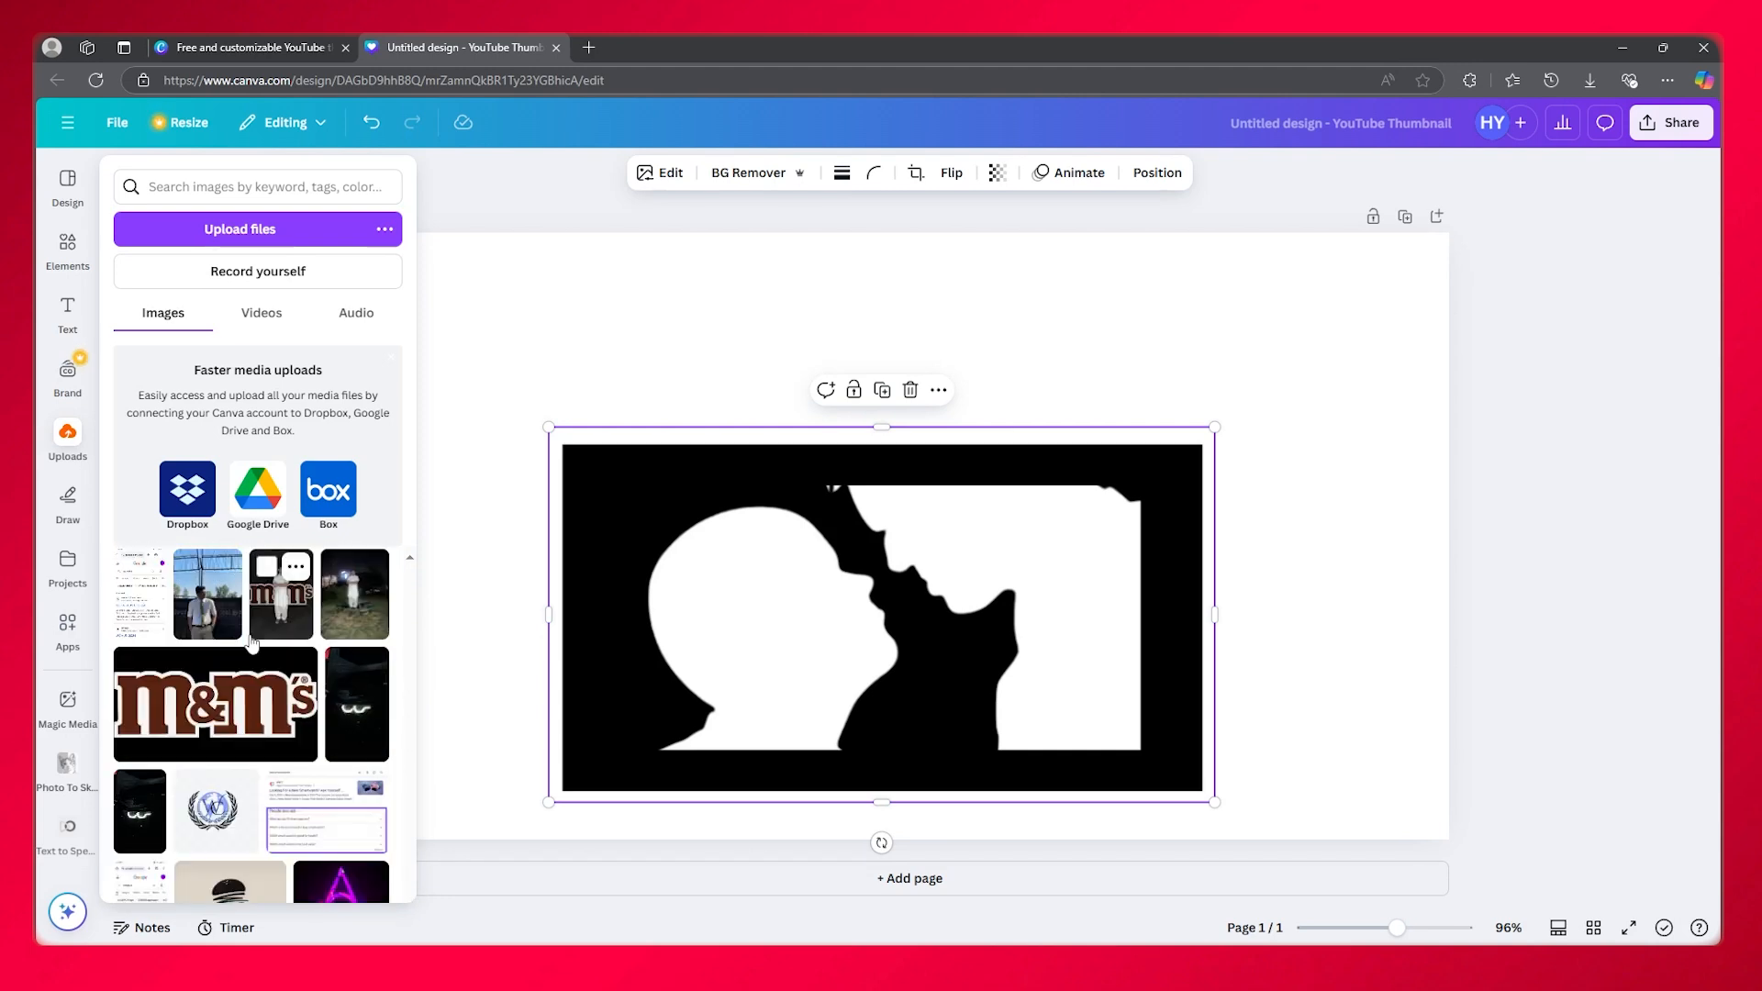
{"action": "scroll", "coordinate": [235, 707], "scroll_direction": "down", "scroll_amount": 4}
{"action": "scroll", "coordinate": [235, 707], "scroll_direction": "up", "scroll_amount": 2}
{"action": "left_click", "coordinate": [229, 716]}
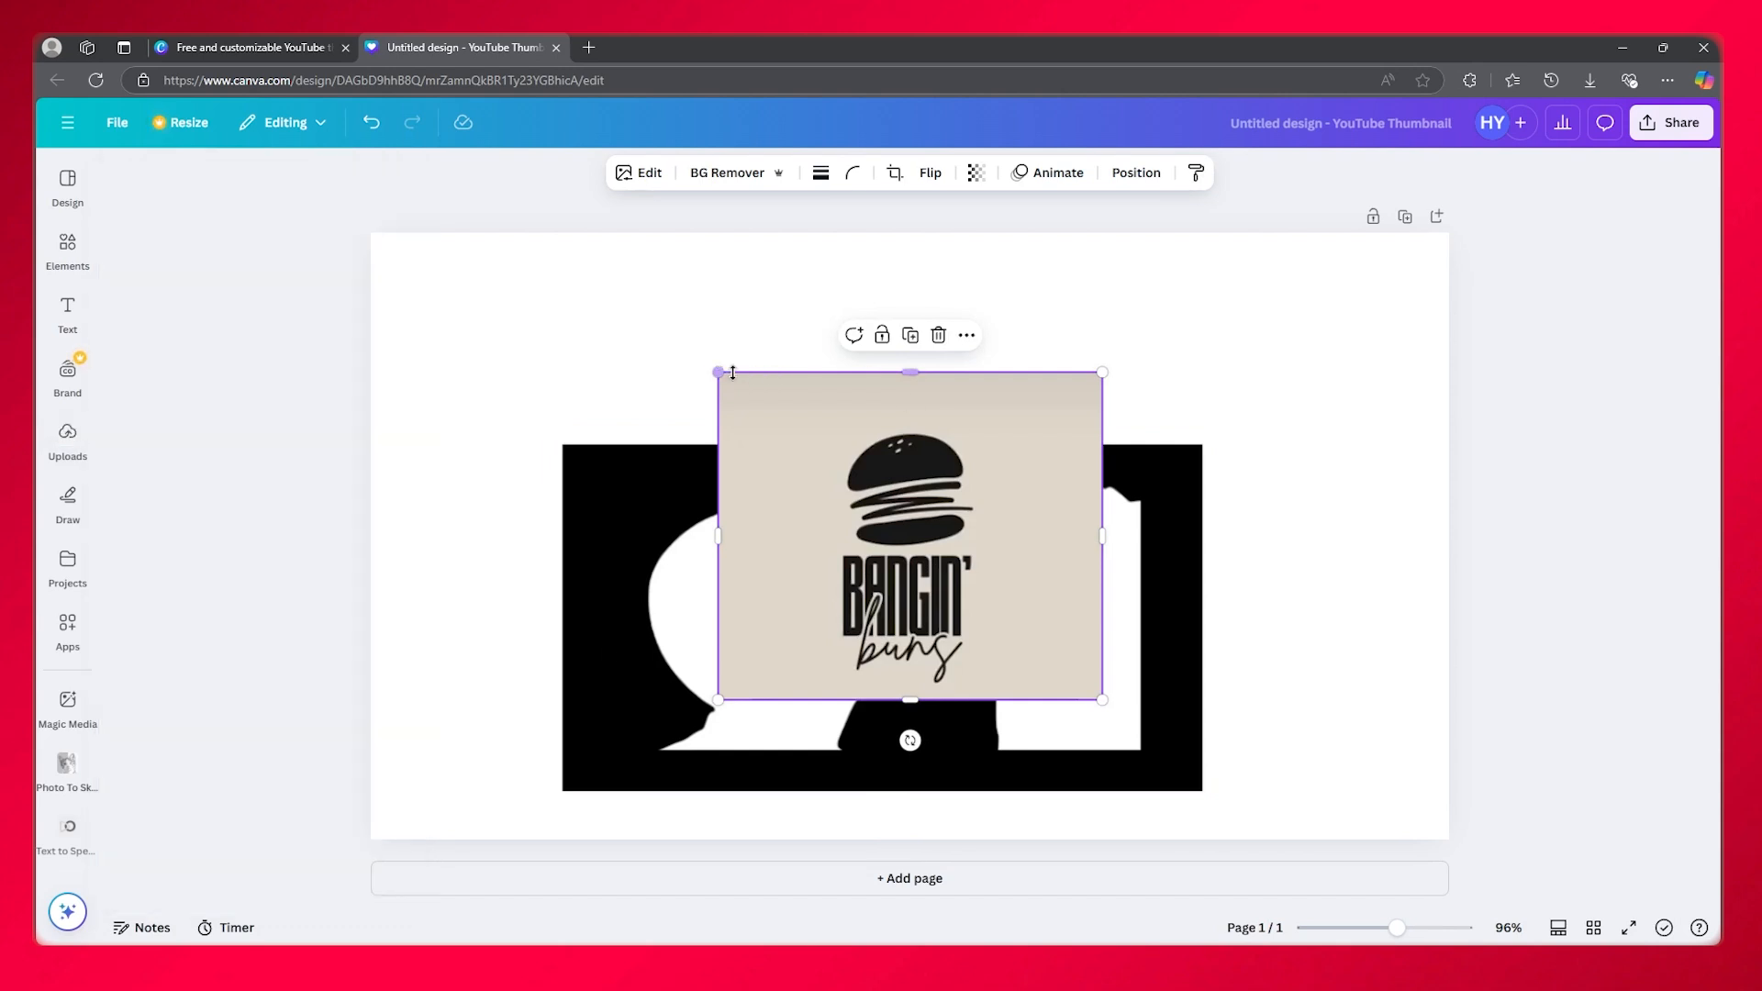
Enlarge the Bangin' Buns logo image, bring the silhouette PNG to the front and position it over the logo
{"action": "left_click_drag", "start_coordinate": [717, 371], "coordinate": [548, 228]}
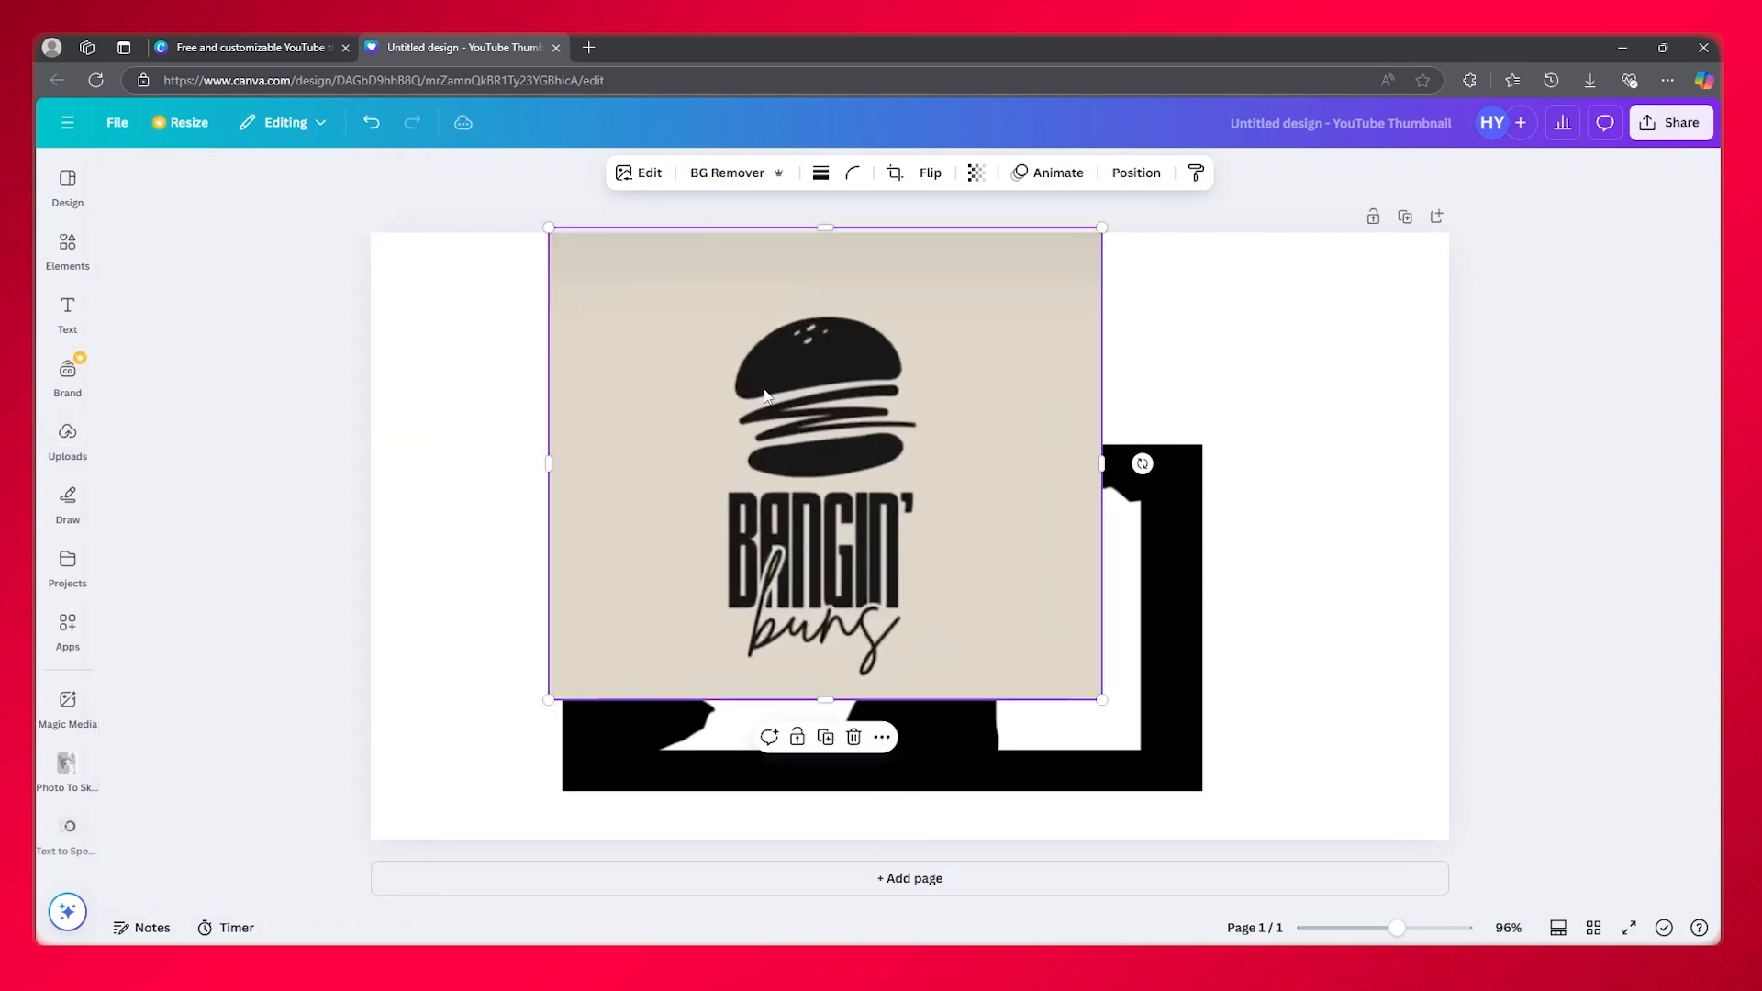
{"action": "left_click_drag", "start_coordinate": [1153, 675], "coordinate": [1234, 532]}
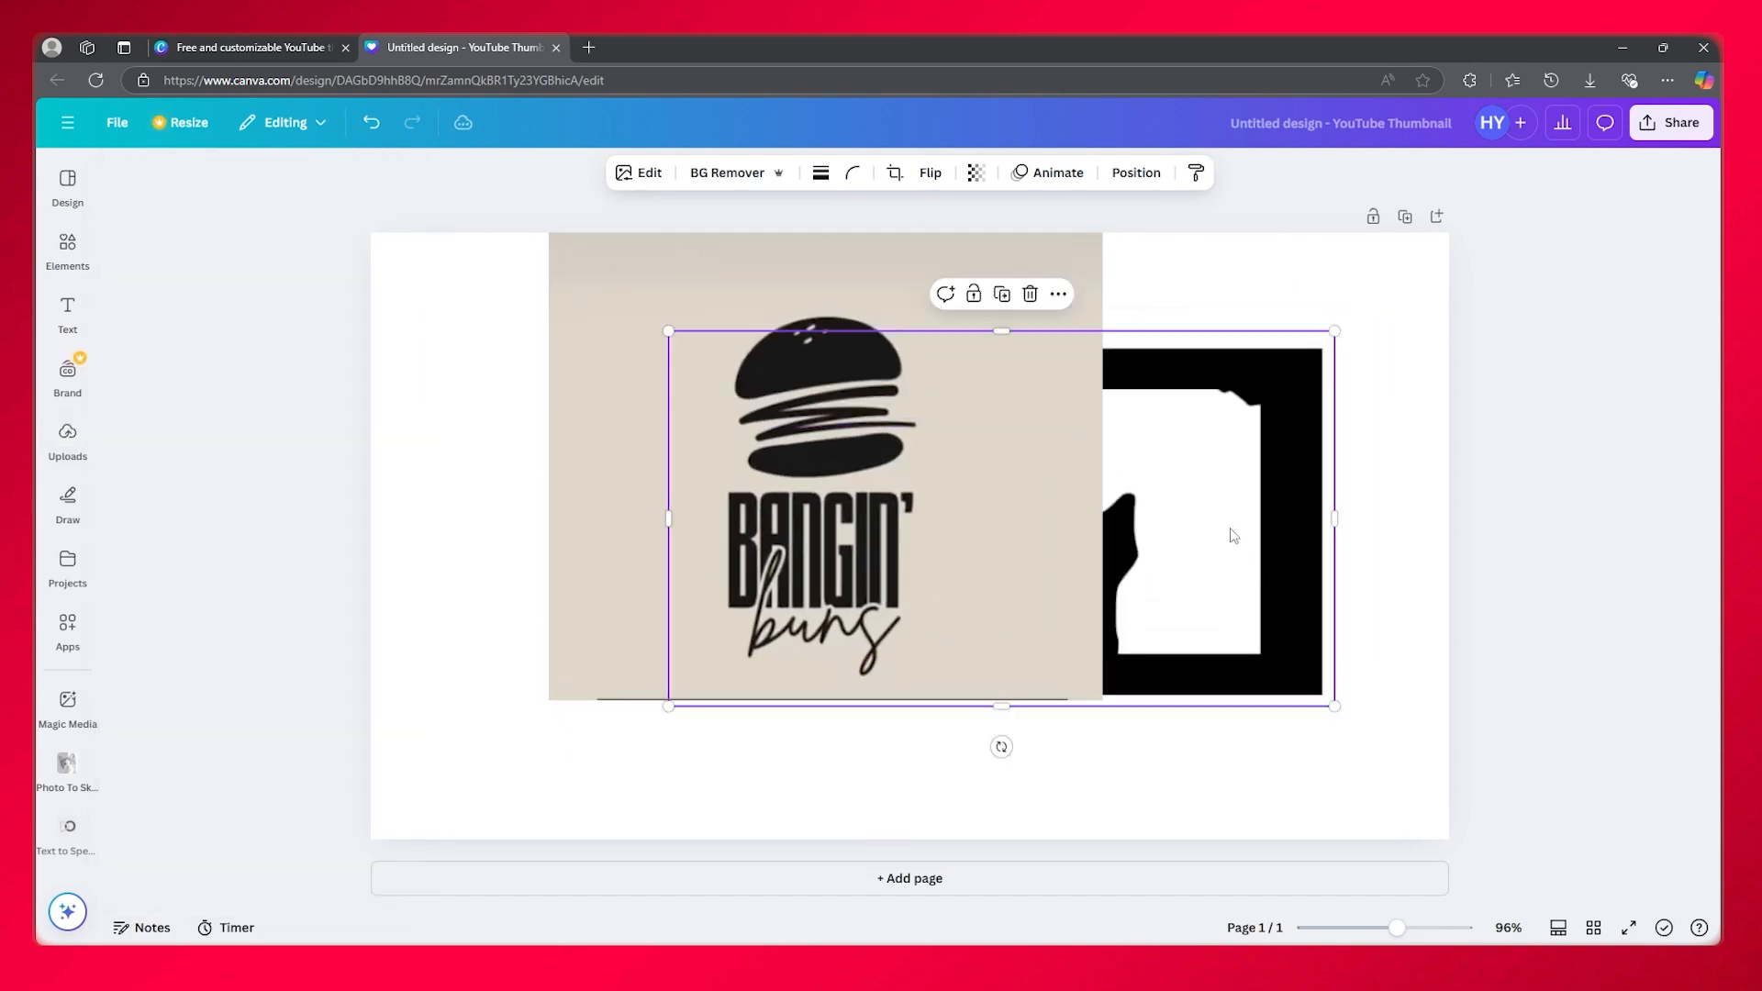
{"action": "right_click", "coordinate": [1234, 533]}
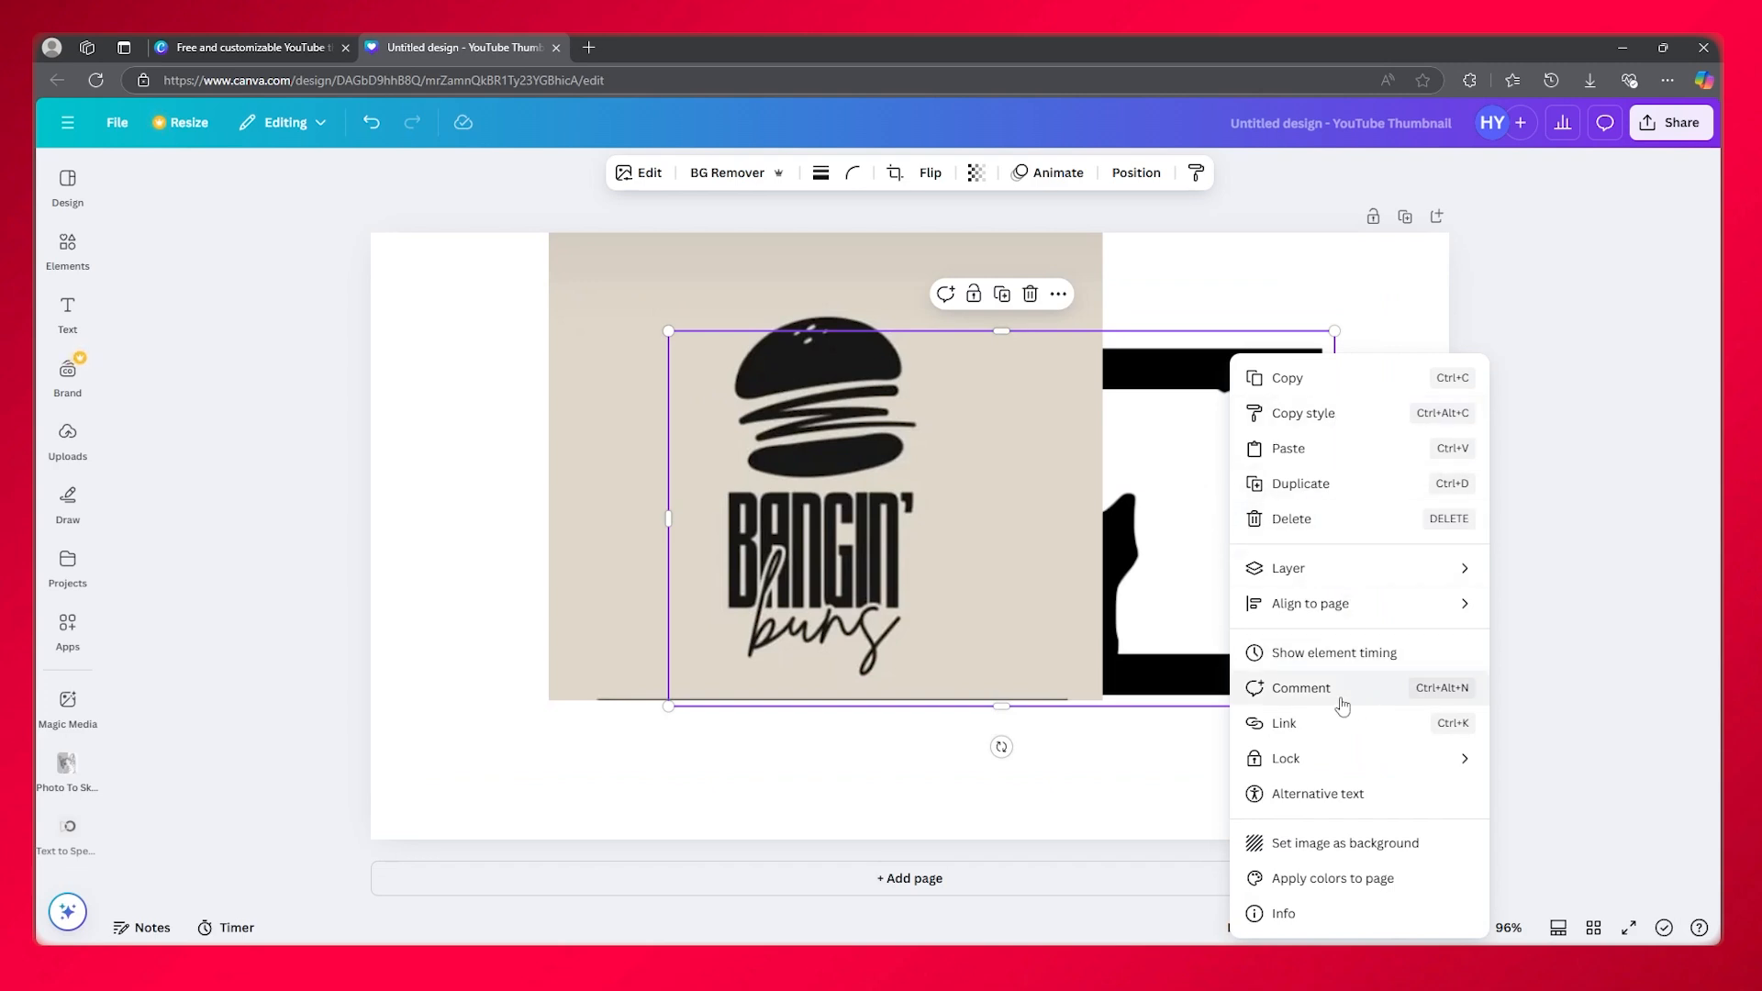
{"action": "left_click", "coordinate": [1151, 529]}
{"action": "left_click", "coordinate": [1136, 173]}
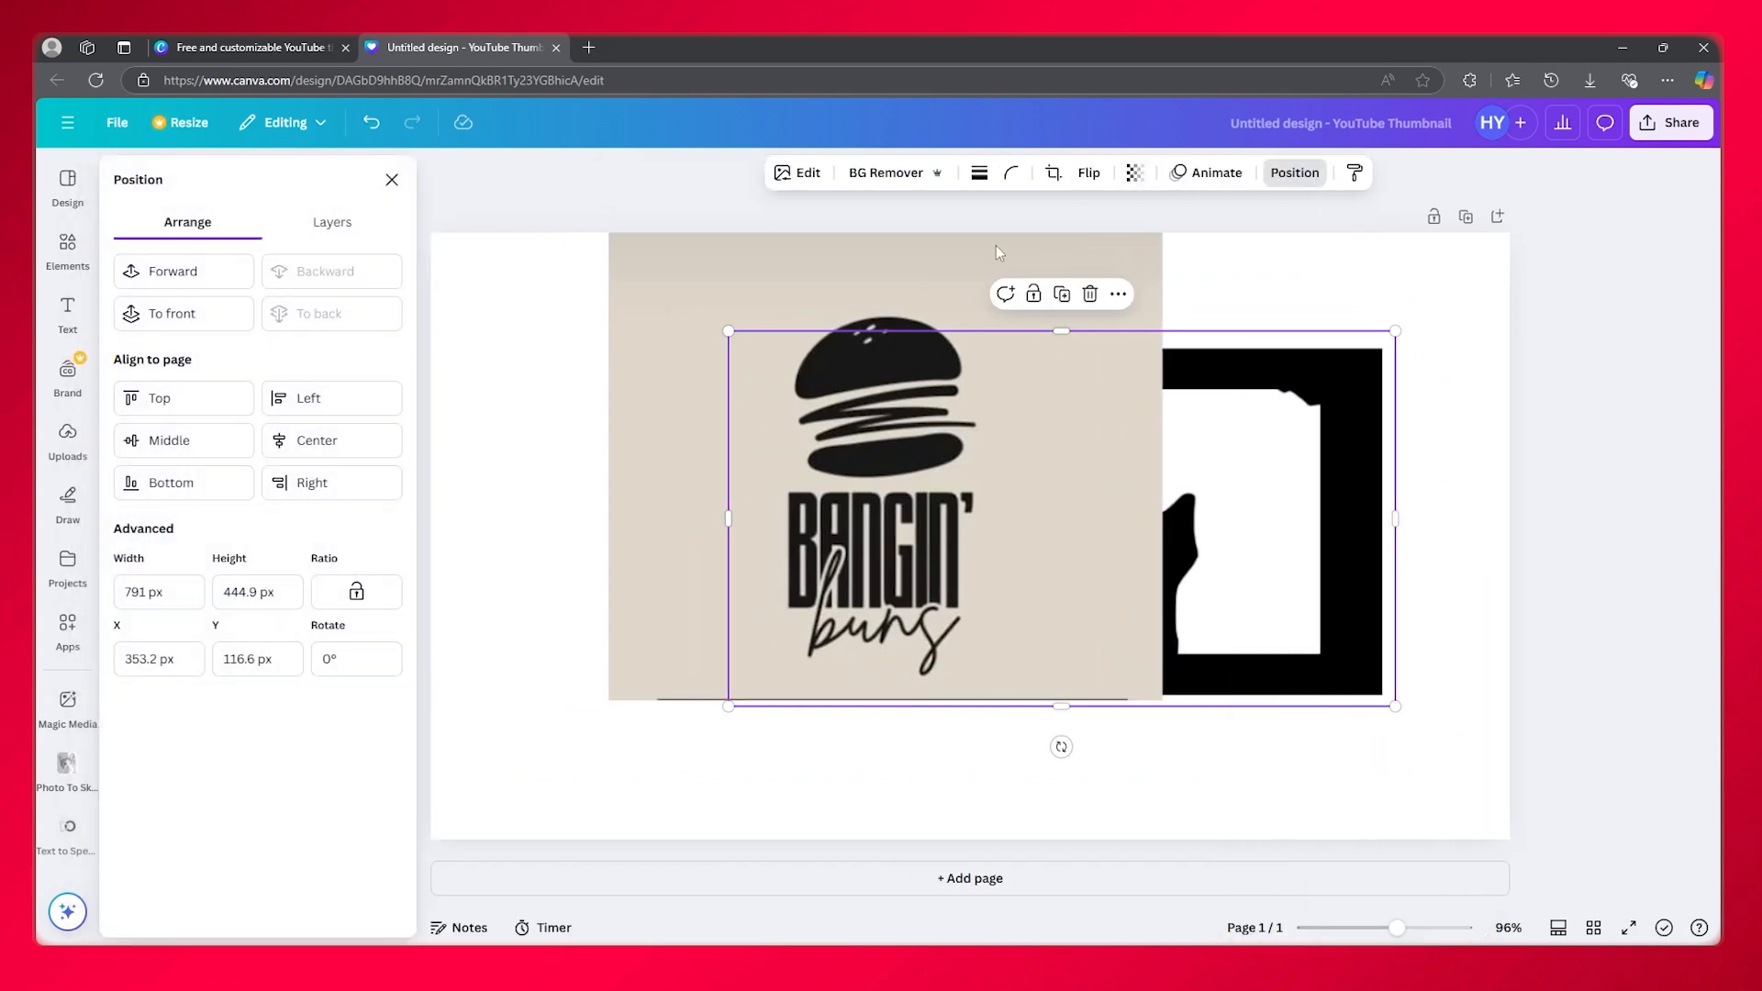
{"action": "left_click", "coordinate": [175, 313]}
{"action": "left_click_drag", "start_coordinate": [1100, 513], "coordinate": [972, 515]}
{"action": "left_click", "coordinate": [1613, 481]}
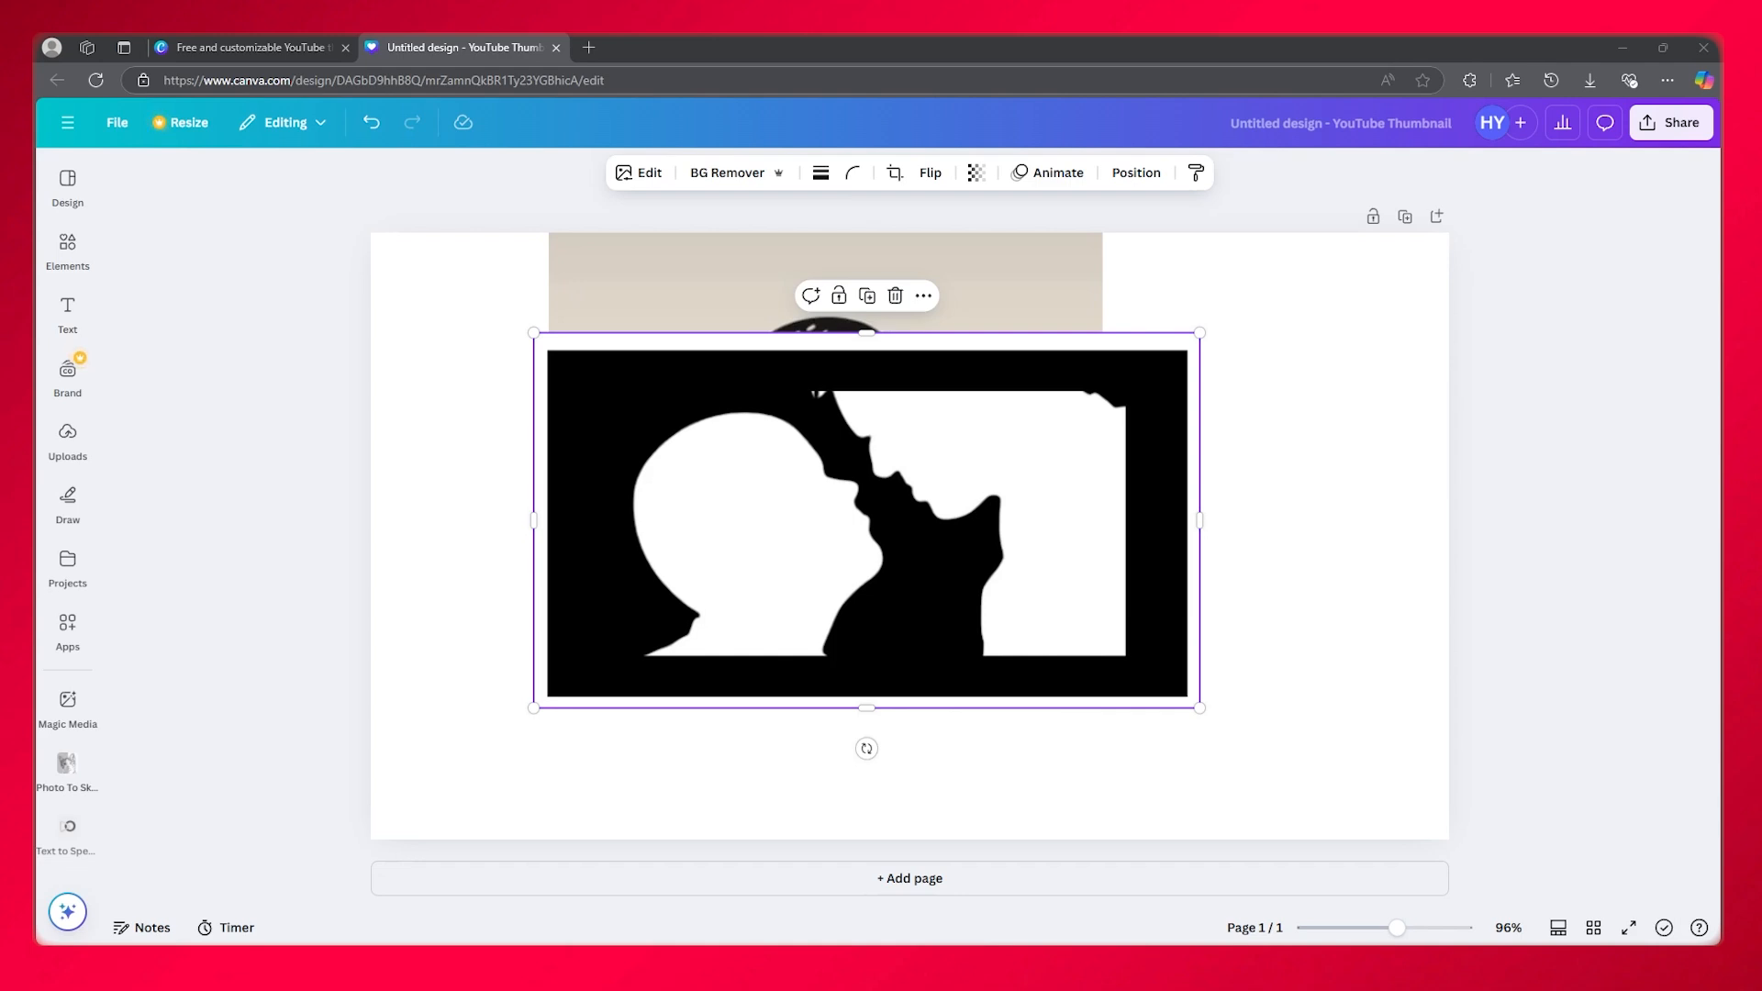
Remove the background from the silhouette image with BG Remover
{"action": "left_click", "coordinate": [1452, 524]}
{"action": "left_click", "coordinate": [974, 519]}
{"action": "left_click", "coordinate": [707, 173]}
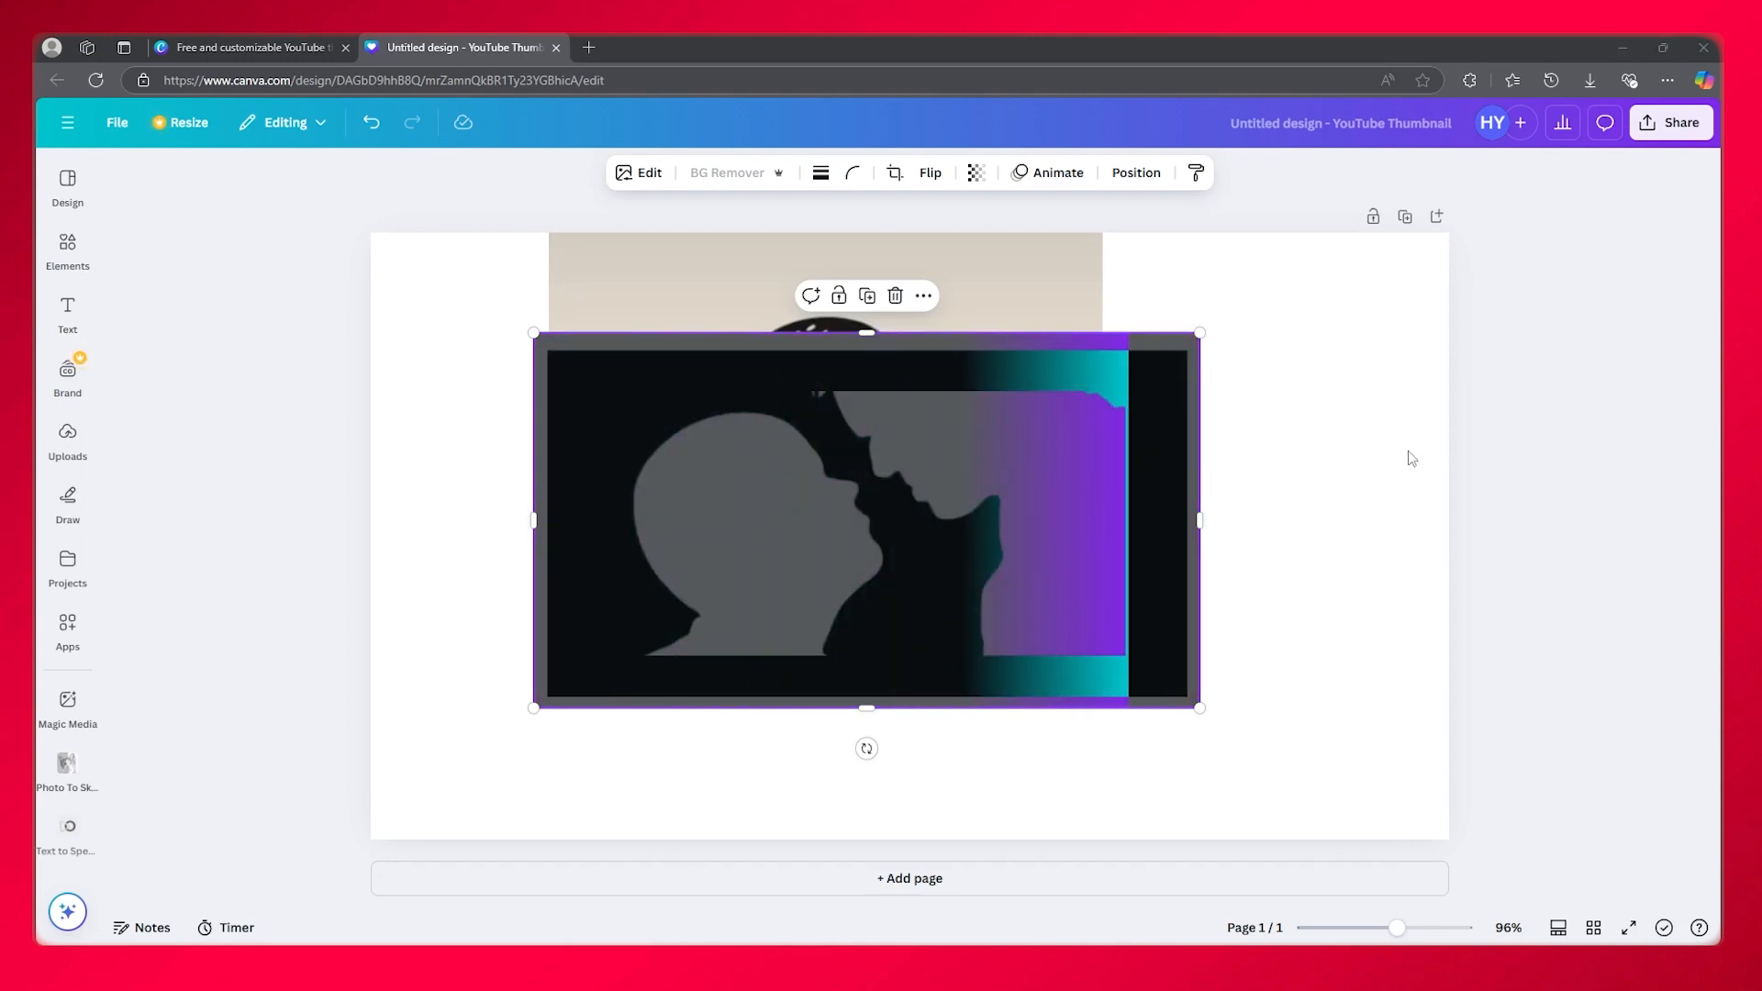
Move the silhouette toward the page's upper left, enlarge the logo image behind it, and delete the logo
{"action": "left_click_drag", "start_coordinate": [1055, 448], "coordinate": [996, 401]}
{"action": "left_click", "coordinate": [716, 684]}
{"action": "left_click_drag", "start_coordinate": [563, 702], "coordinate": [366, 831]}
{"action": "left_click_drag", "start_coordinate": [799, 812], "coordinate": [948, 782]}
{"action": "key", "text": "Delete"}
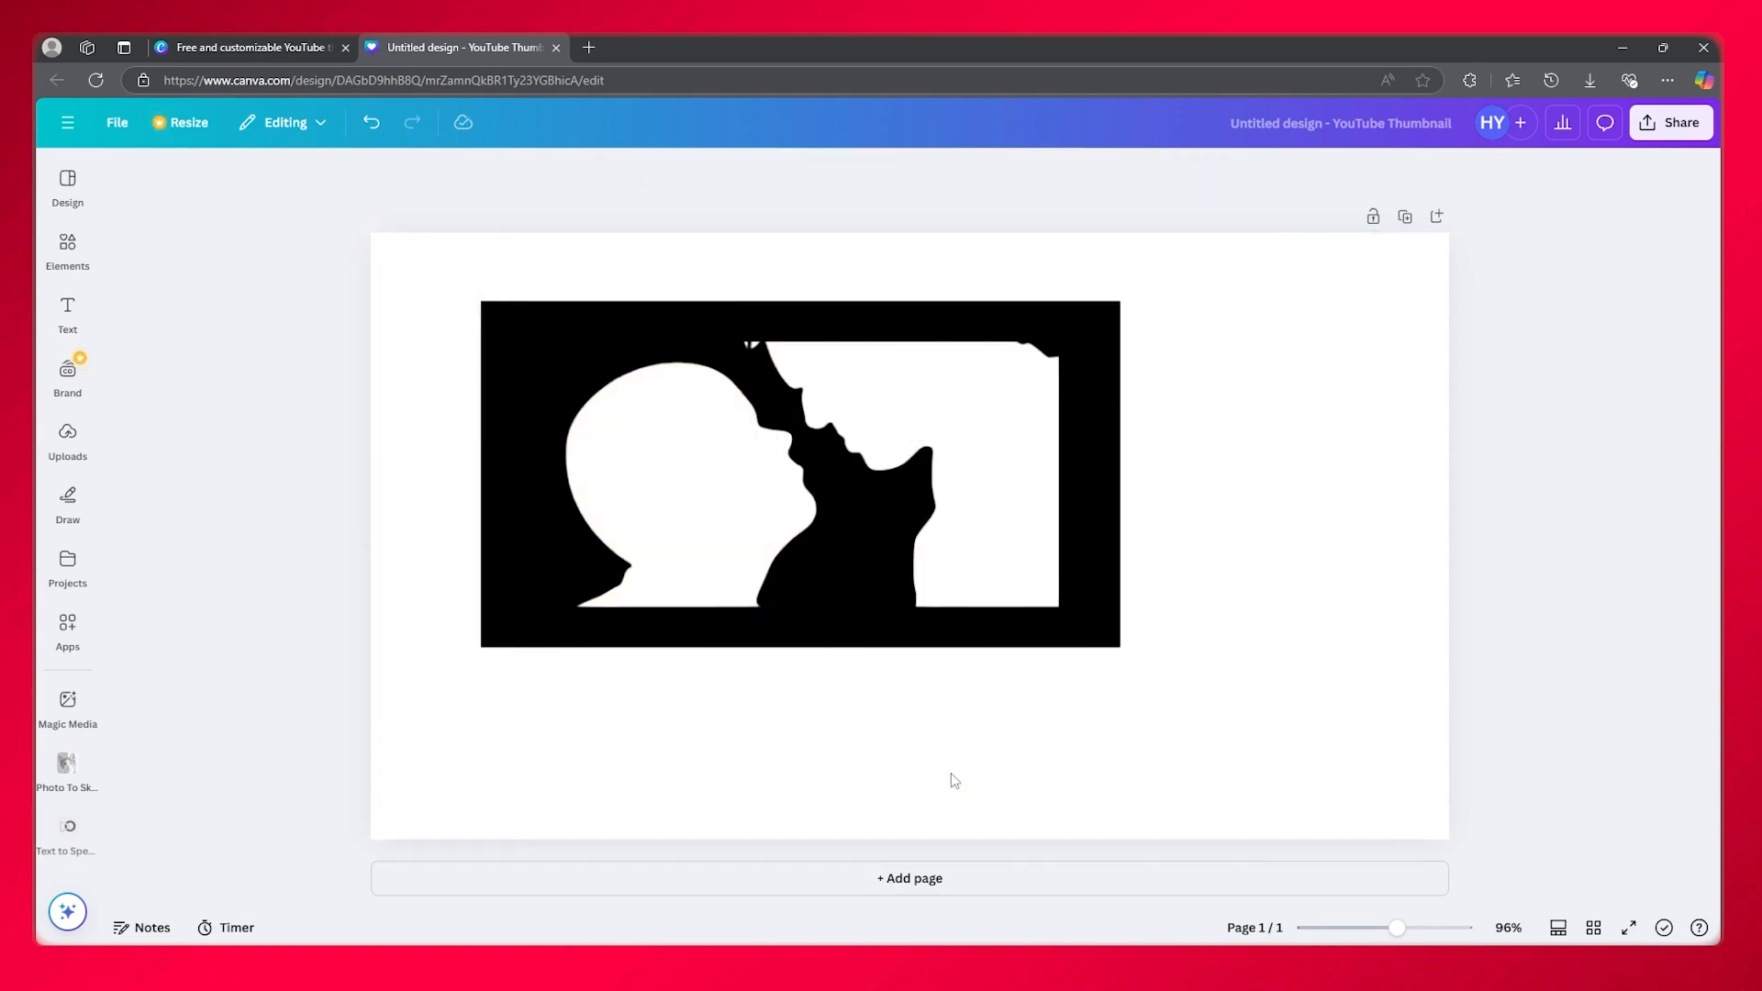
Insert the purple neon star emblem from the uploaded images and enlarge it to cover the page's full height, centered
{"action": "scroll", "coordinate": [273, 633], "scroll_direction": "down", "scroll_amount": 15}
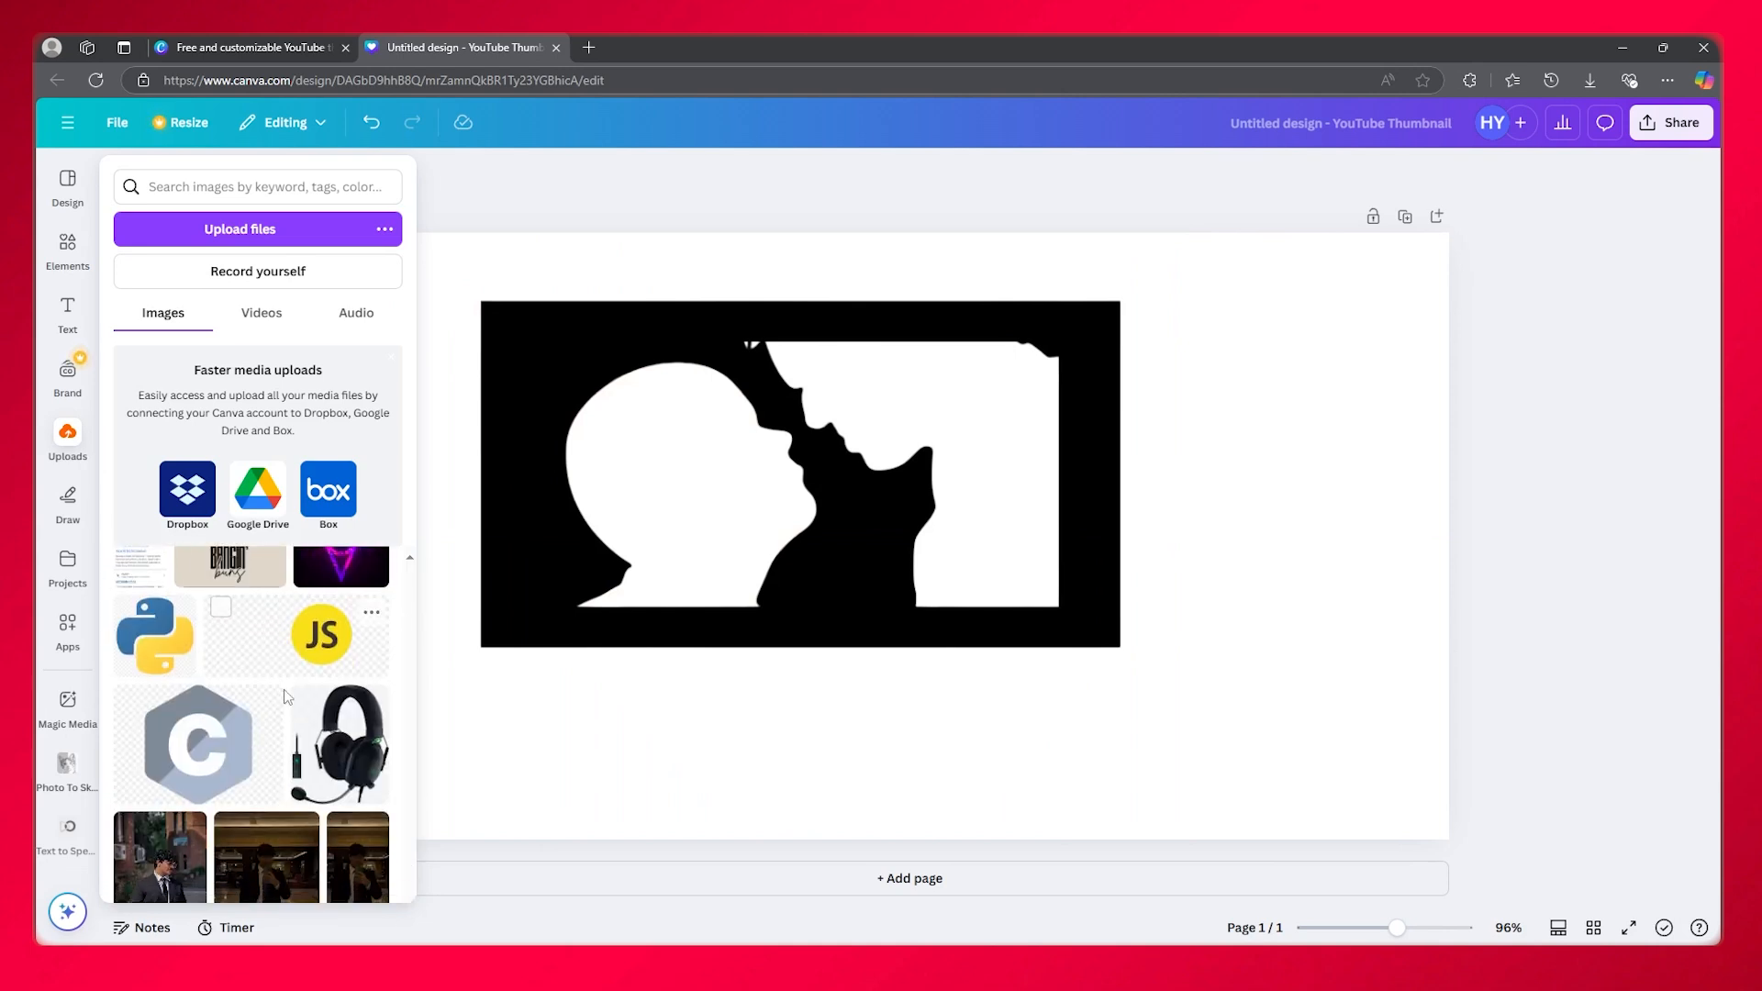
{"action": "scroll", "coordinate": [352, 708], "scroll_direction": "up", "scroll_amount": 4}
{"action": "scroll", "coordinate": [352, 708], "scroll_direction": "down", "scroll_amount": 3}
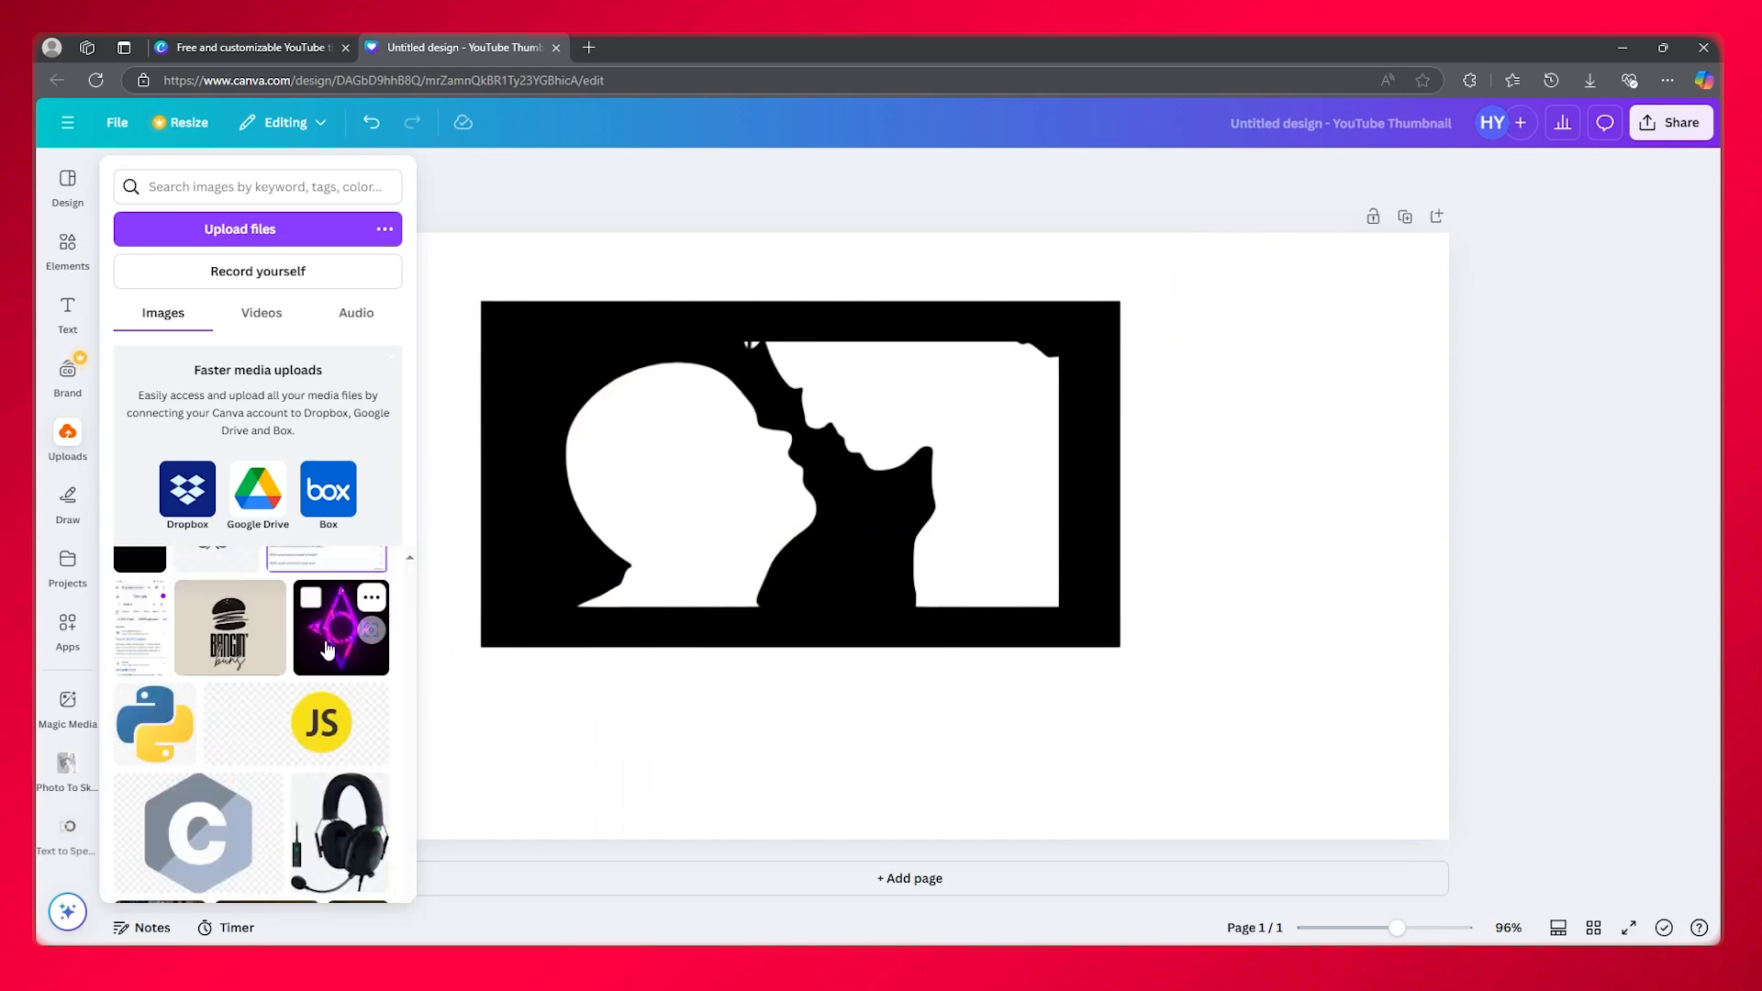
{"action": "scroll", "coordinate": [352, 707], "scroll_direction": "up", "scroll_amount": 1}
{"action": "left_click", "coordinate": [334, 714]}
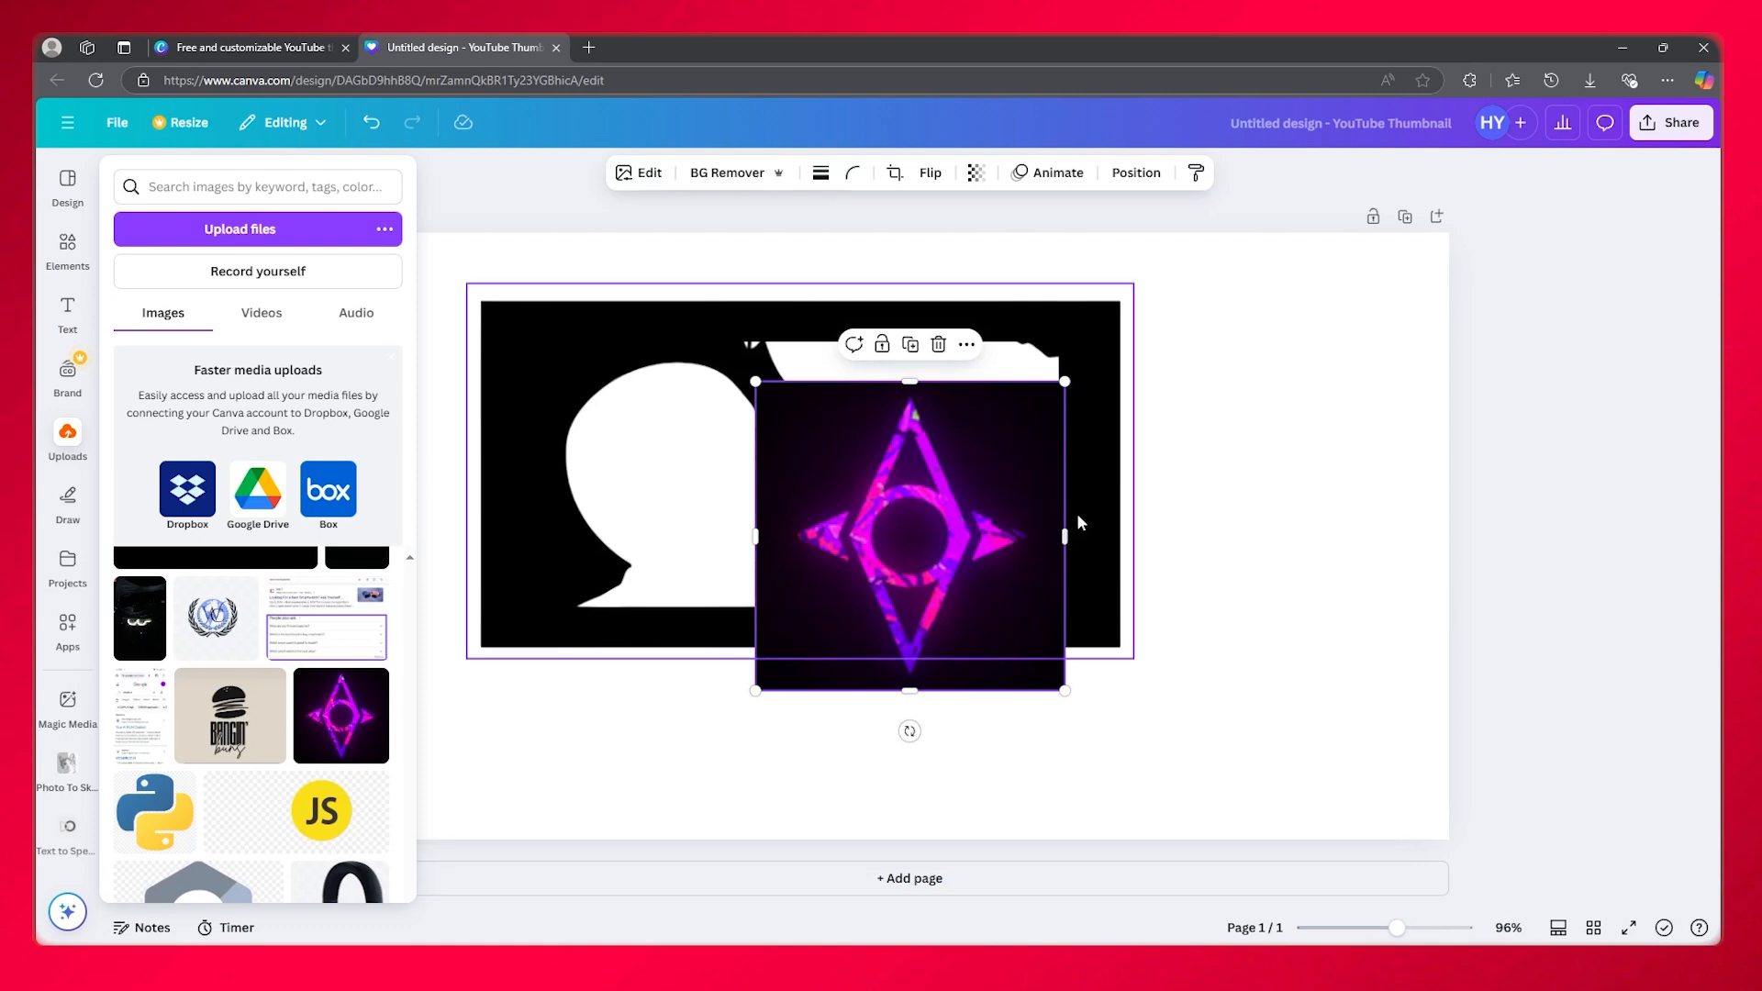
{"action": "left_click_drag", "start_coordinate": [1070, 350], "coordinate": [1601, 170]}
{"action": "left_click_drag", "start_coordinate": [1274, 411], "coordinate": [1125, 554]}
Bring the silhouette image to the front, above the neon emblem image
{"action": "mouse_move", "coordinate": [492, 499]}
{"action": "left_mouse_down"}
{"action": "mouse_move", "coordinate": [551, 555]}
{"action": "mouse_move", "coordinate": [492, 531]}
{"action": "left_mouse_up"}
{"action": "right_click", "coordinate": [504, 535]}
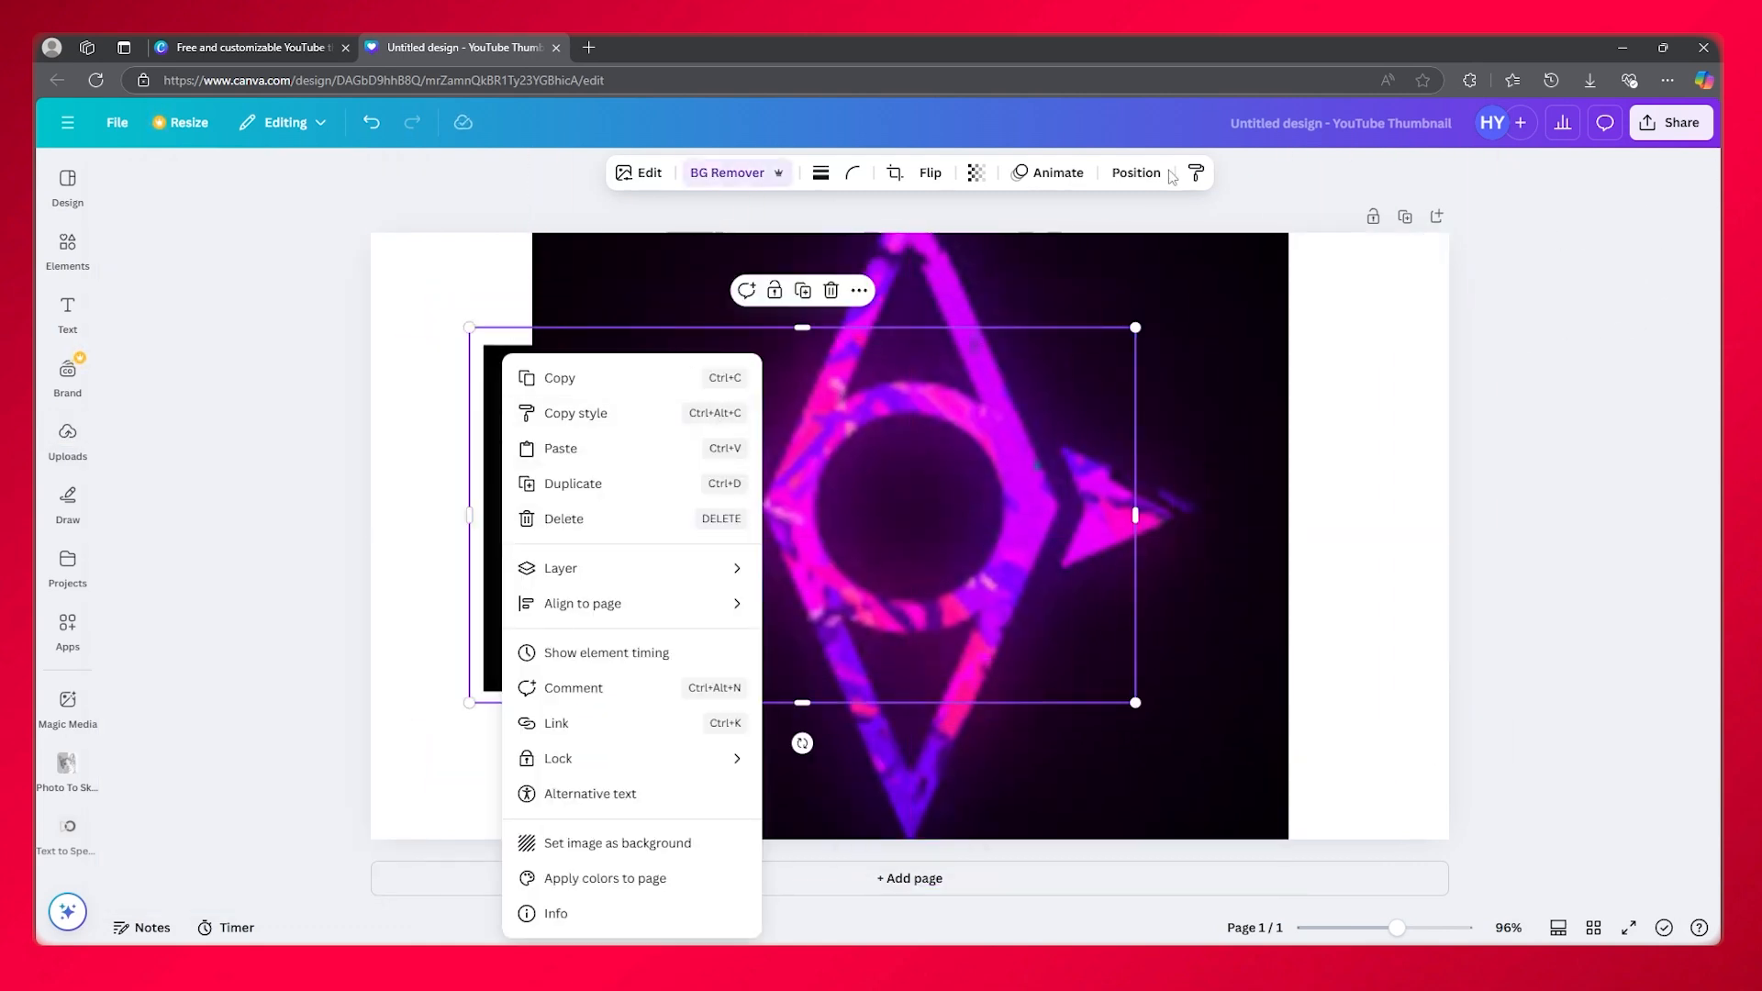
{"action": "left_click", "coordinate": [1136, 173]}
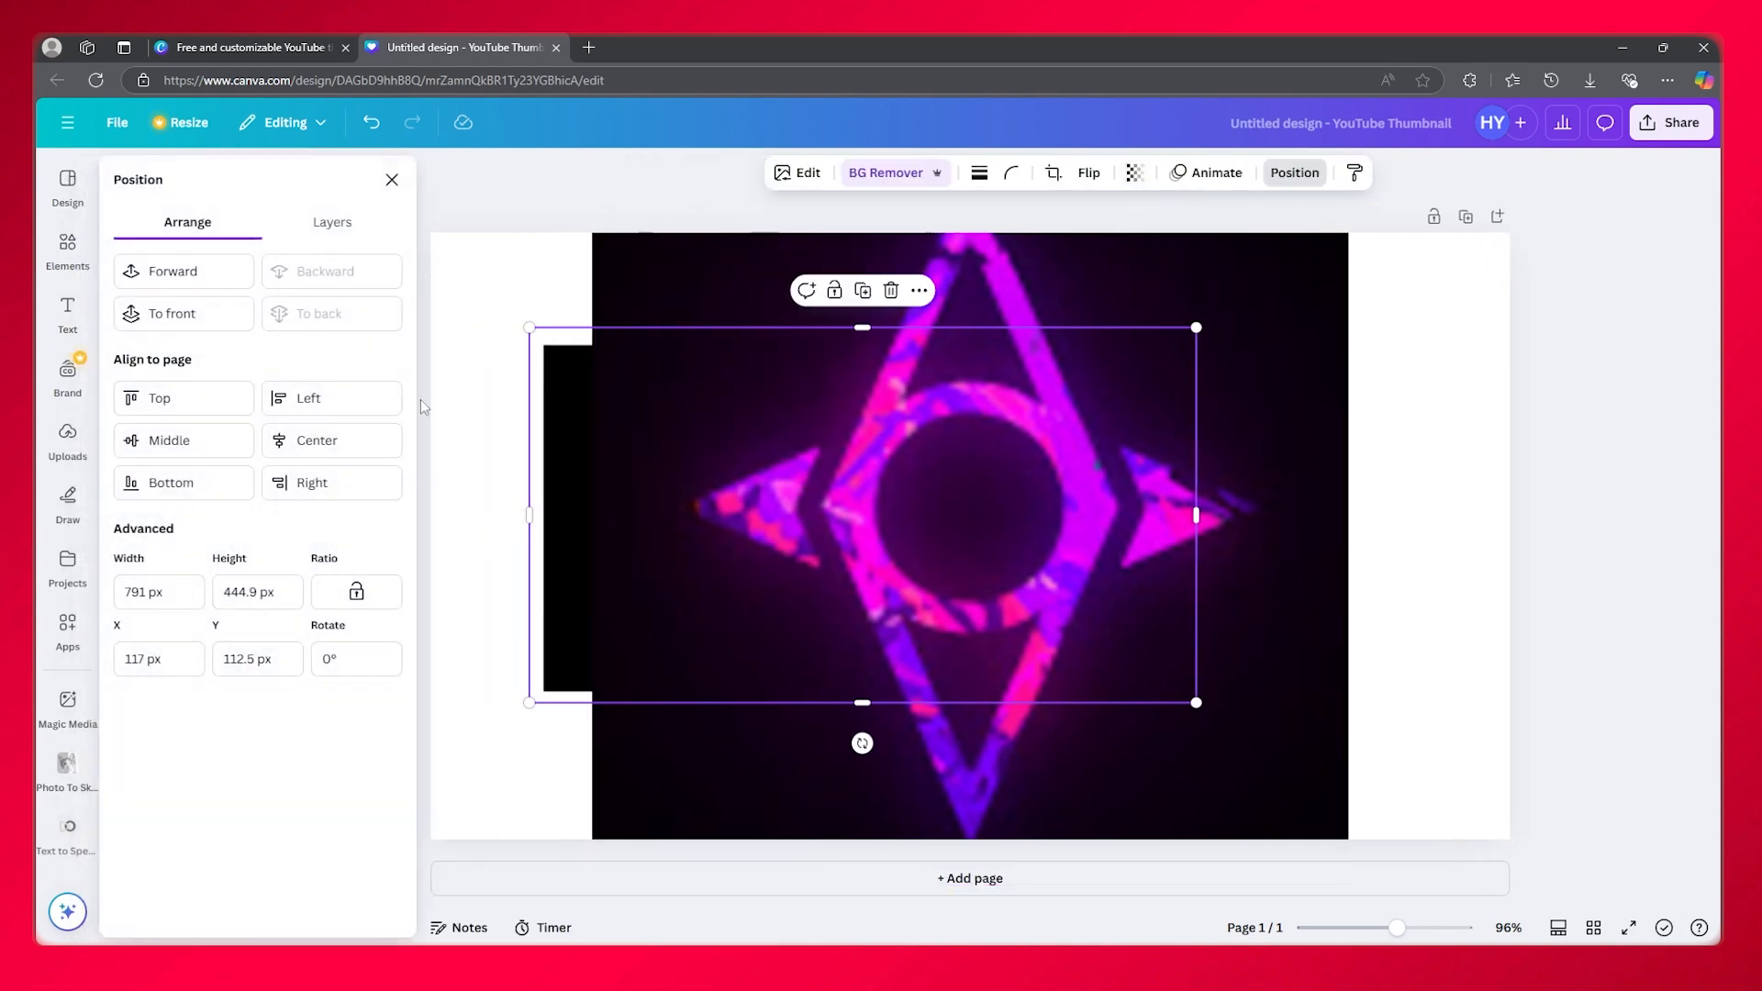
{"action": "left_click", "coordinate": [184, 314]}
{"action": "left_click", "coordinate": [485, 380]}
Enlarge the silhouette to about 868 × 488 px and center it over the neon emblem image
{"action": "left_click_drag", "start_coordinate": [606, 477], "coordinate": [693, 489]}
{"action": "left_click_drag", "start_coordinate": [1285, 340], "coordinate": [1358, 307]}
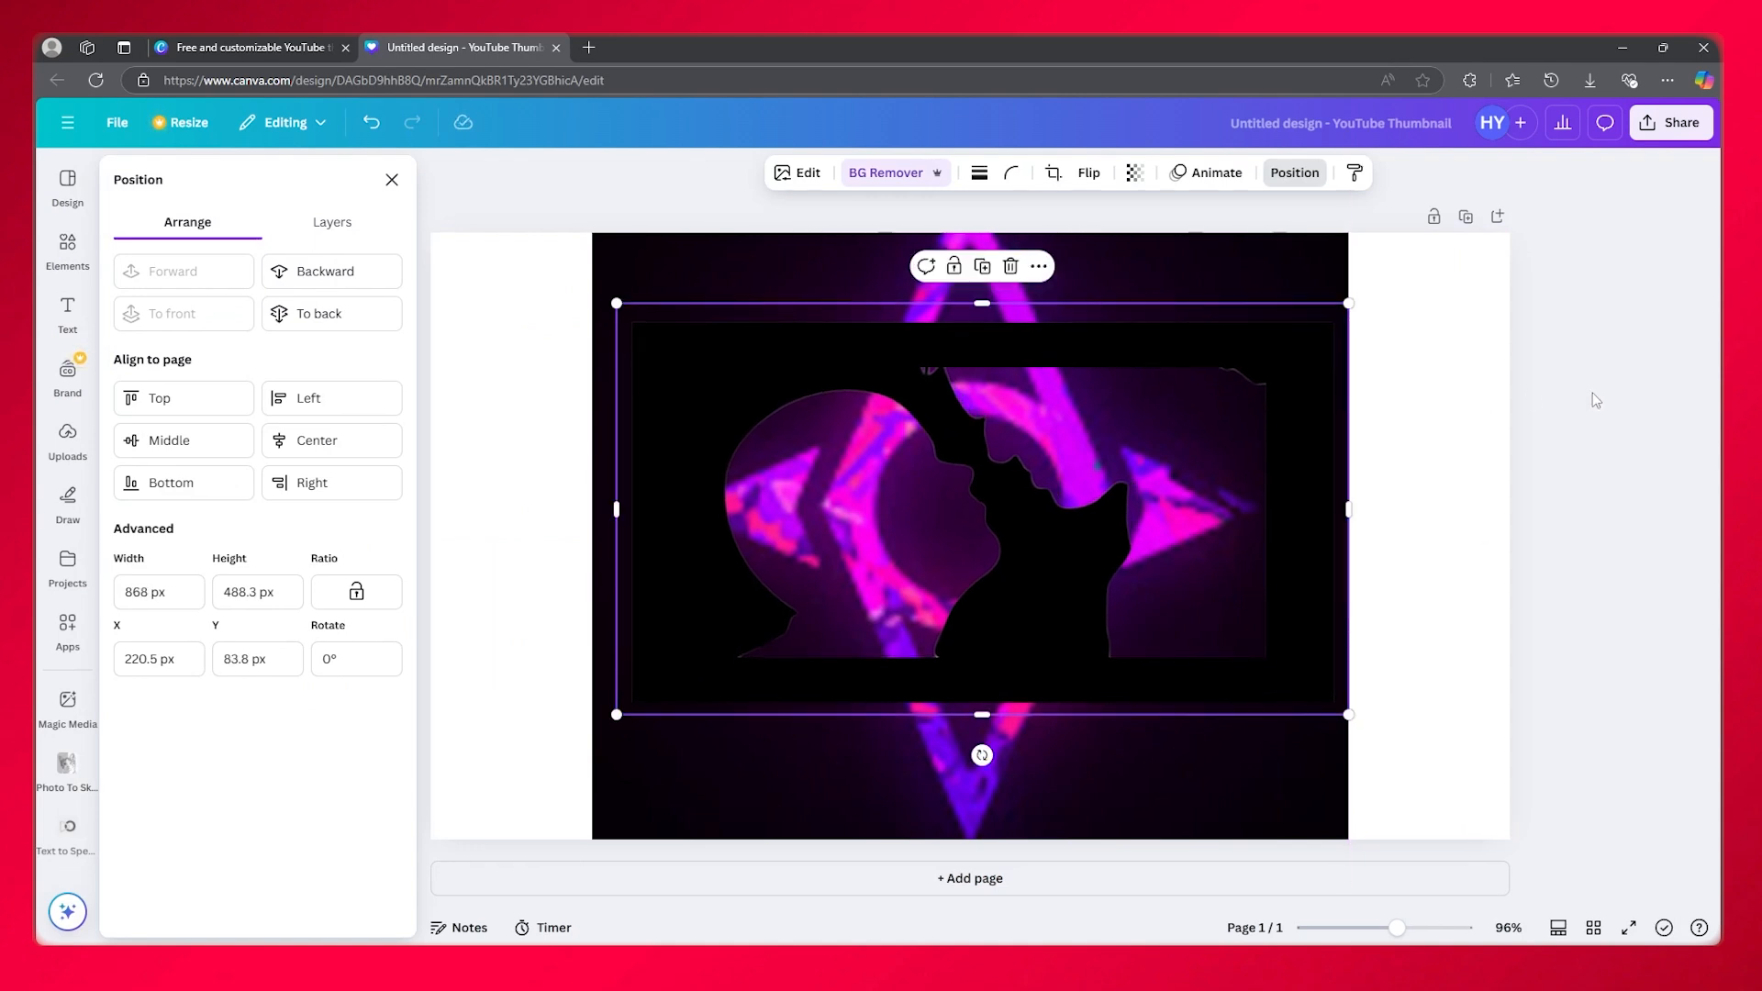
{"action": "left_click", "coordinate": [1295, 173]}
{"action": "left_click_drag", "start_coordinate": [1229, 429], "coordinate": [1206, 442]}
{"action": "left_click", "coordinate": [1566, 465]}
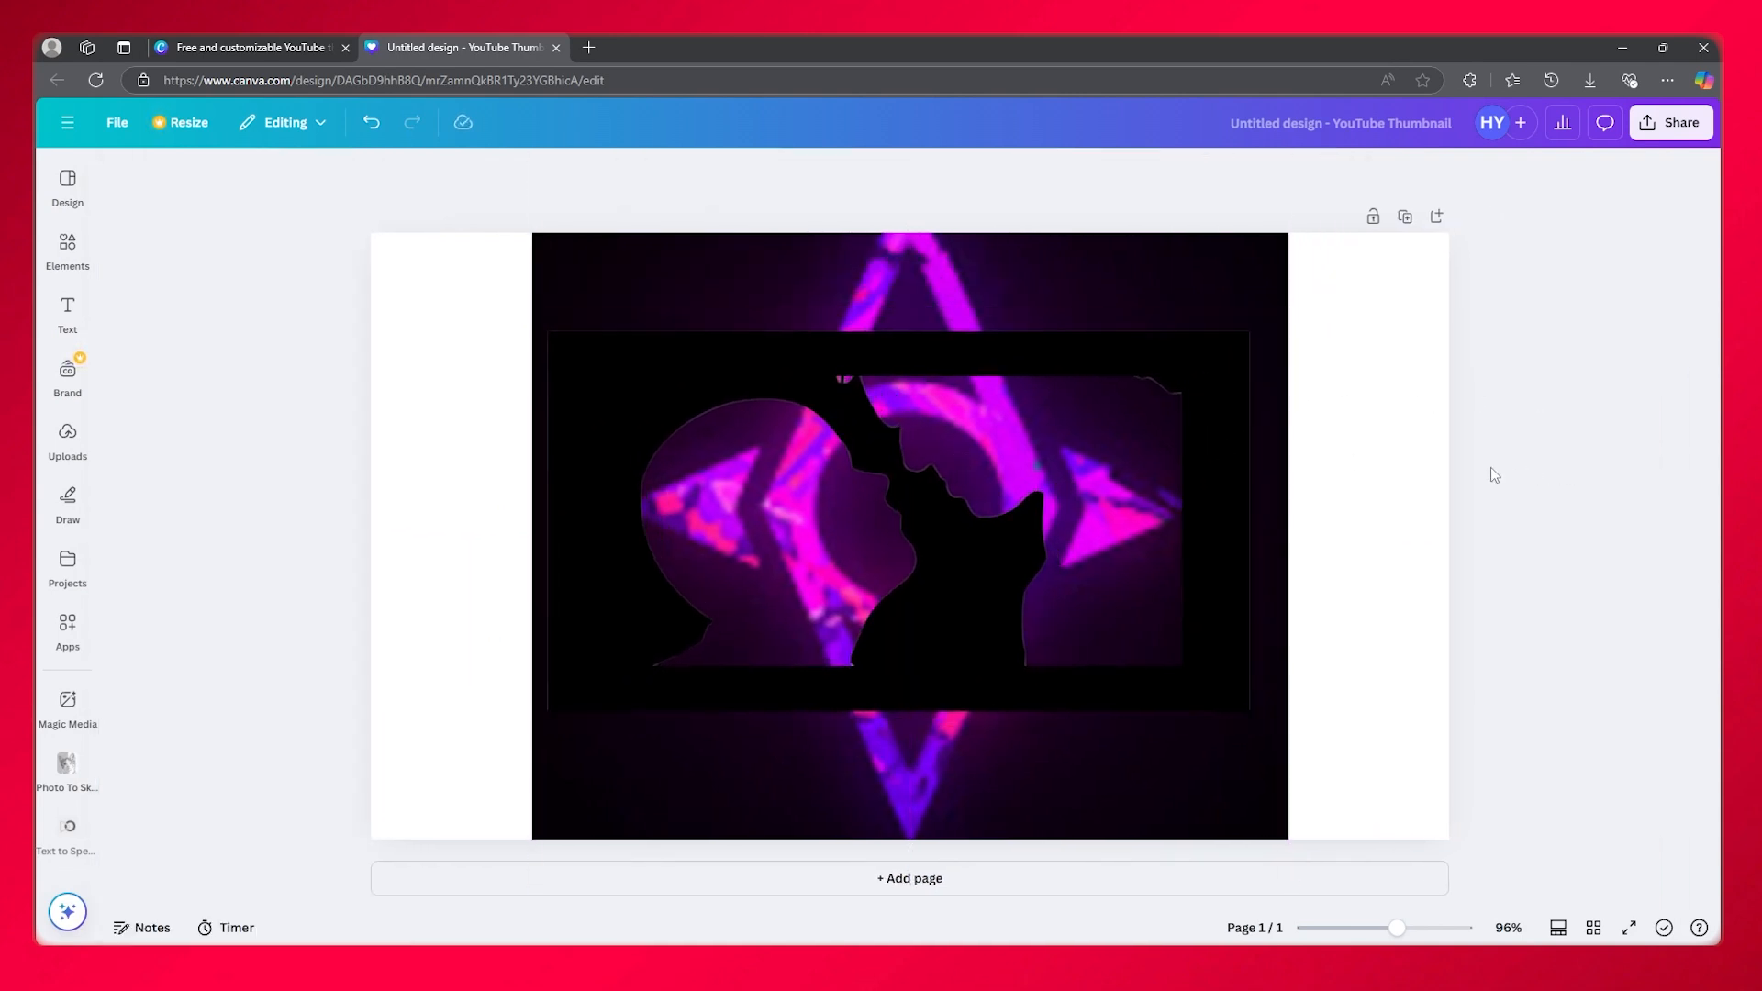